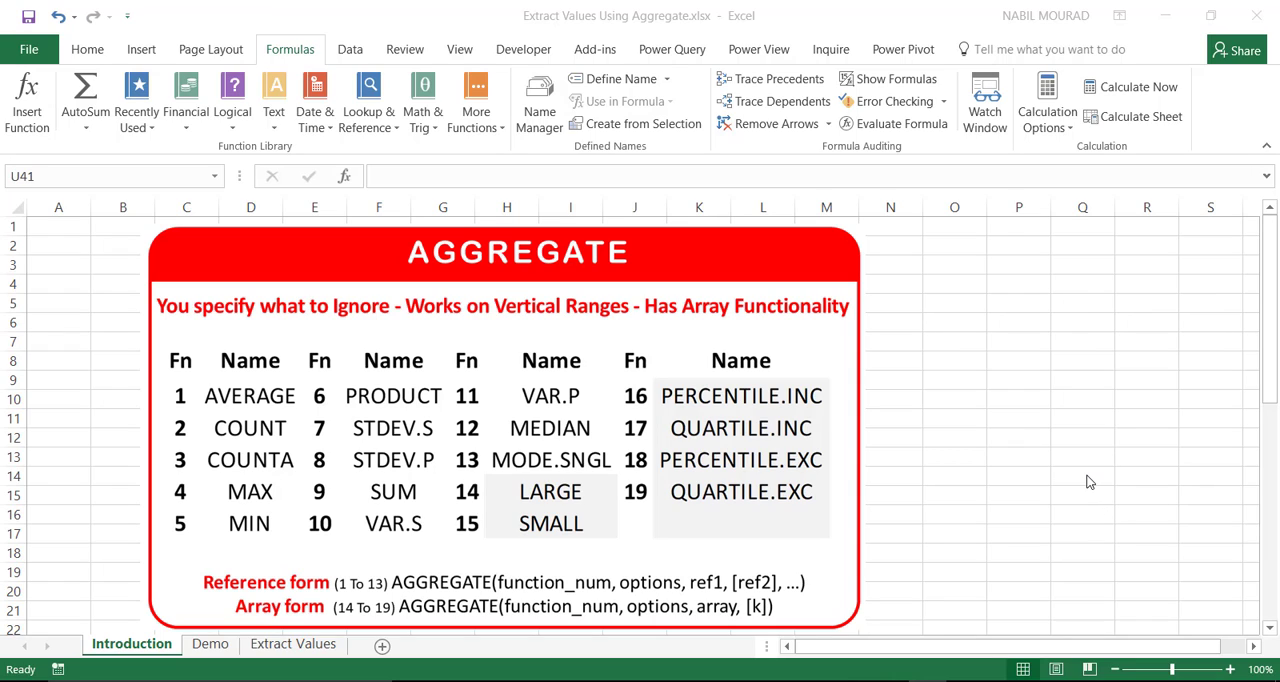
Step: Review the AGGREGATE function numbers, array syntax and ignore options on the Introduction sheet, and open the Demo sheet's worked example
scroll(1013, 486, "down", 6)
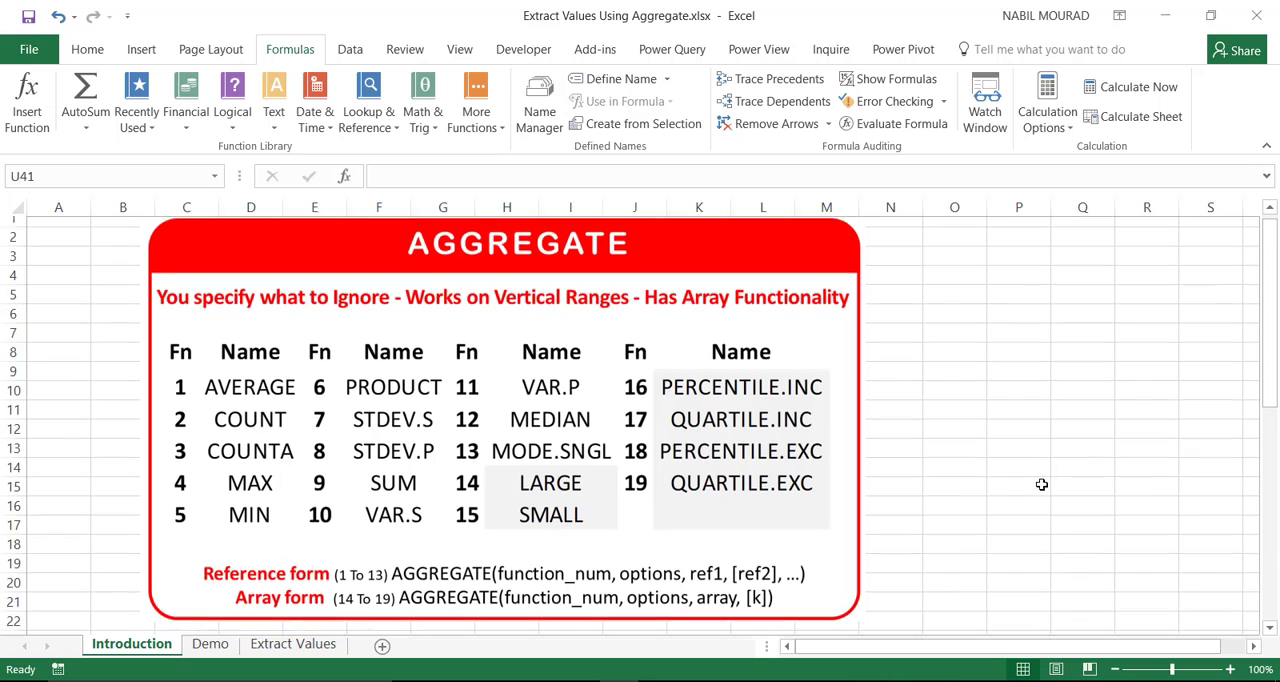
scroll(1042, 487, "down", 1)
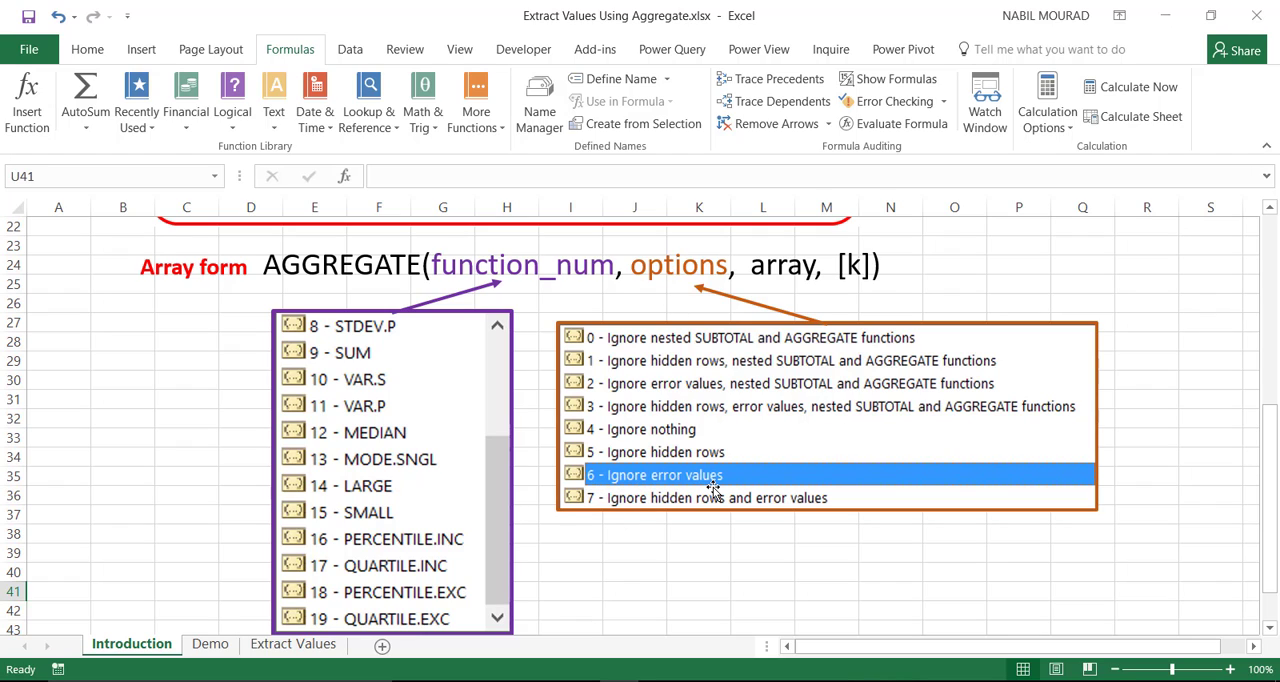
left_click(210, 645)
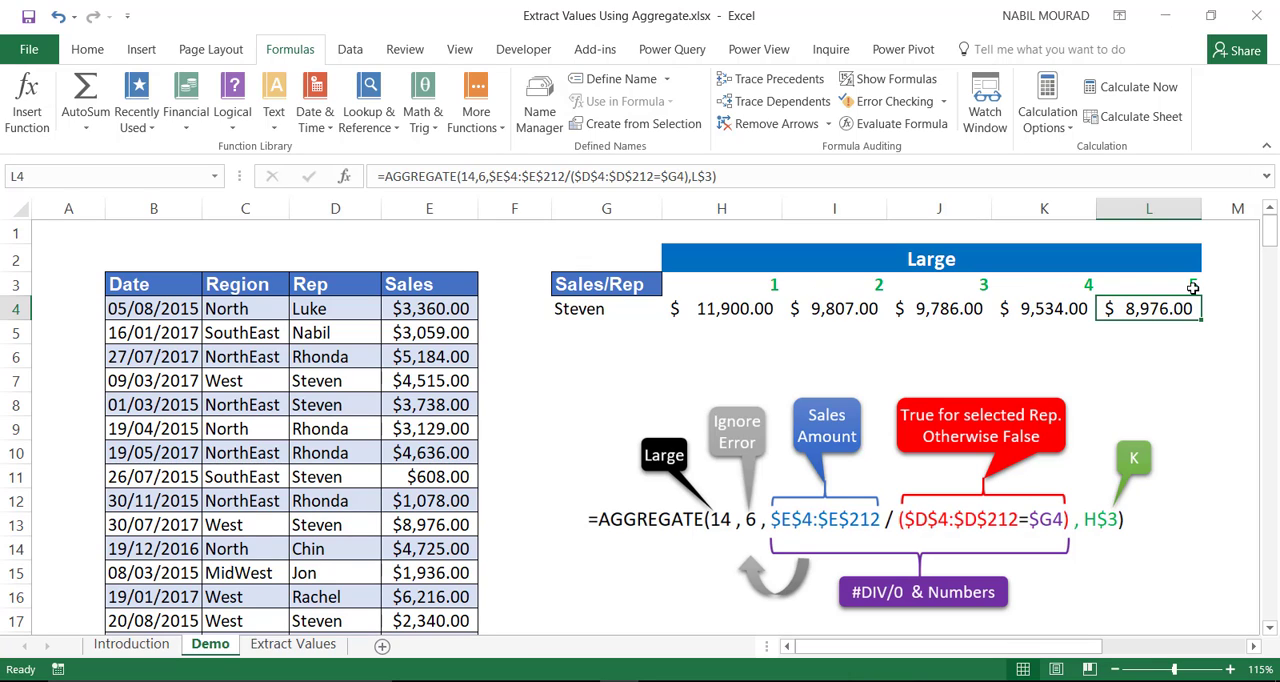
Step: On the Extract Values sheet, start an AGGREGATE formula in cell H4 with function 14 - LARGE
left_click(293, 645)
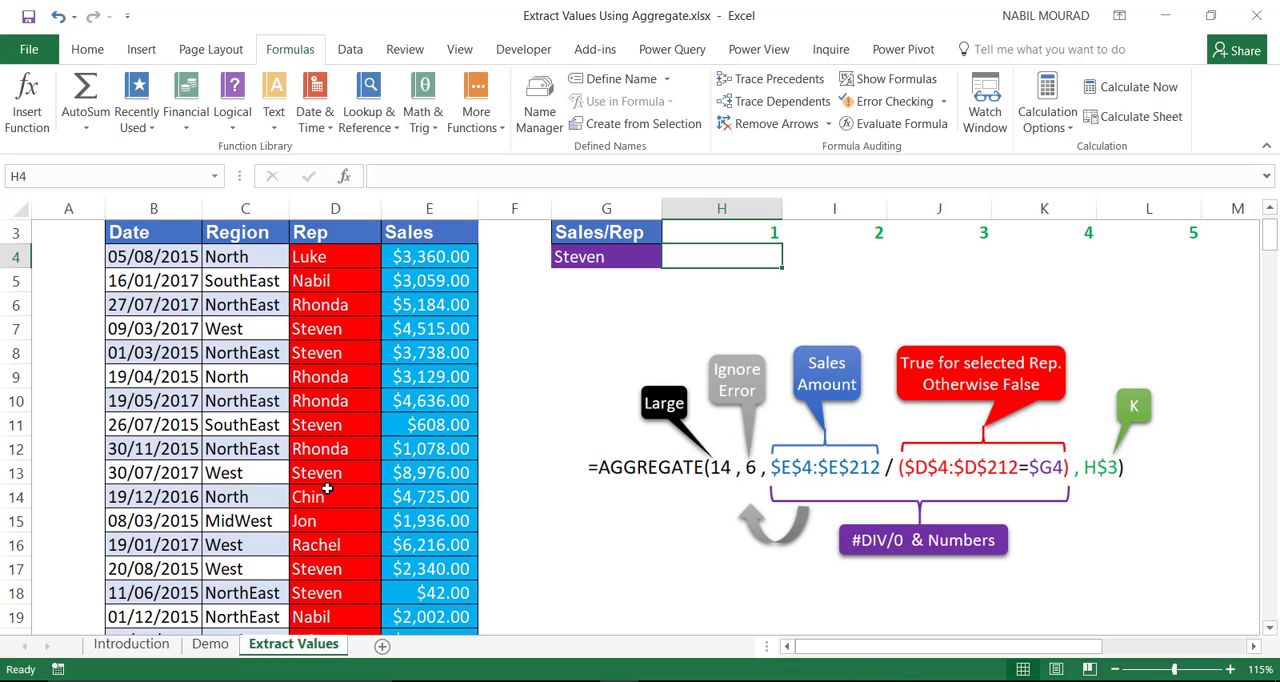
scroll(728, 282, "up", 1)
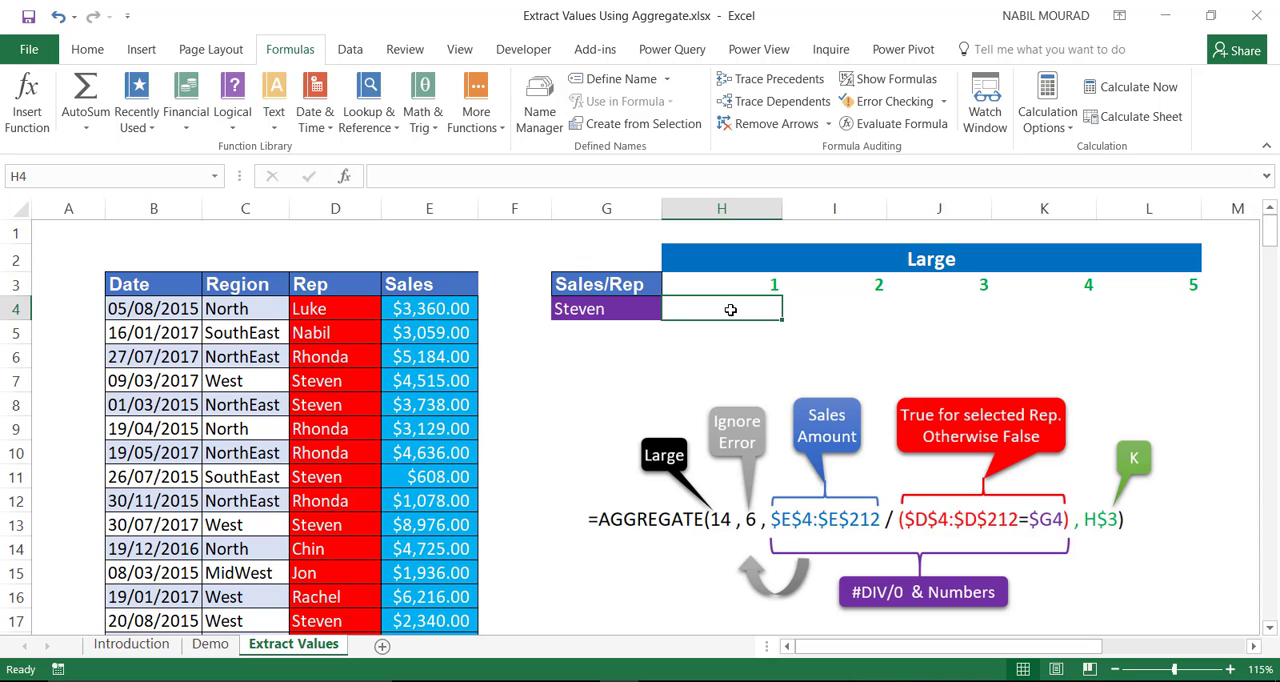
type("=aggr")
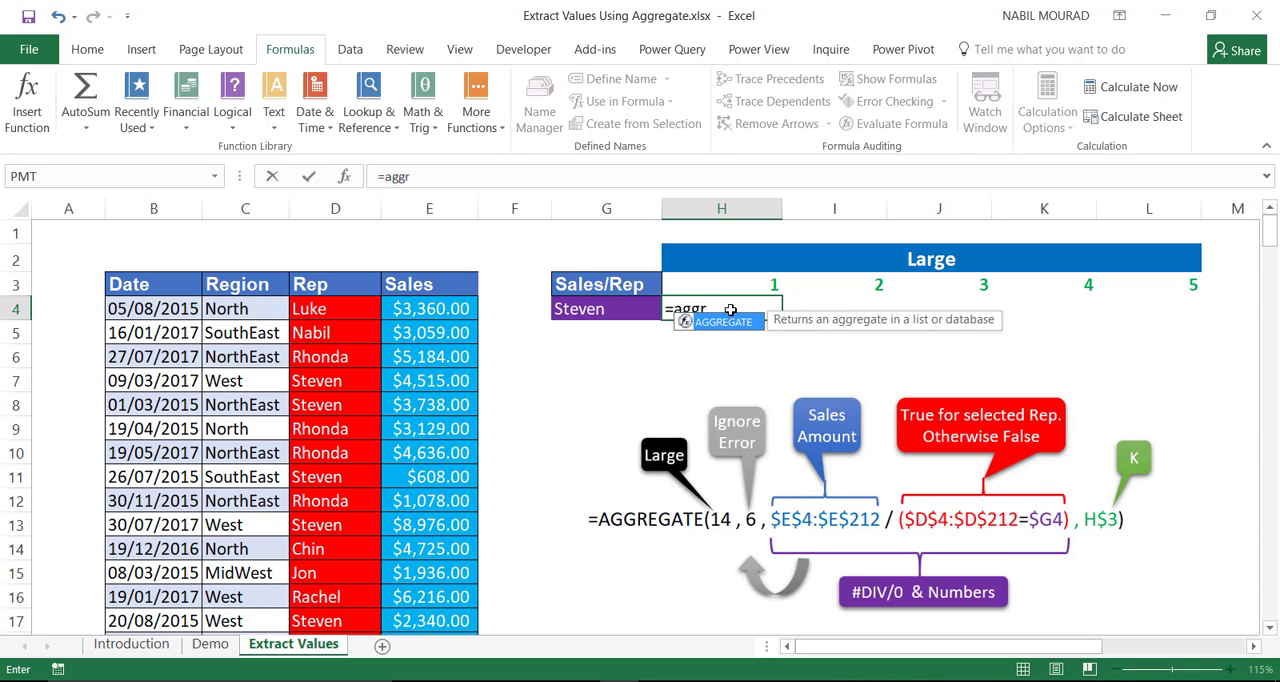
key("Tab")
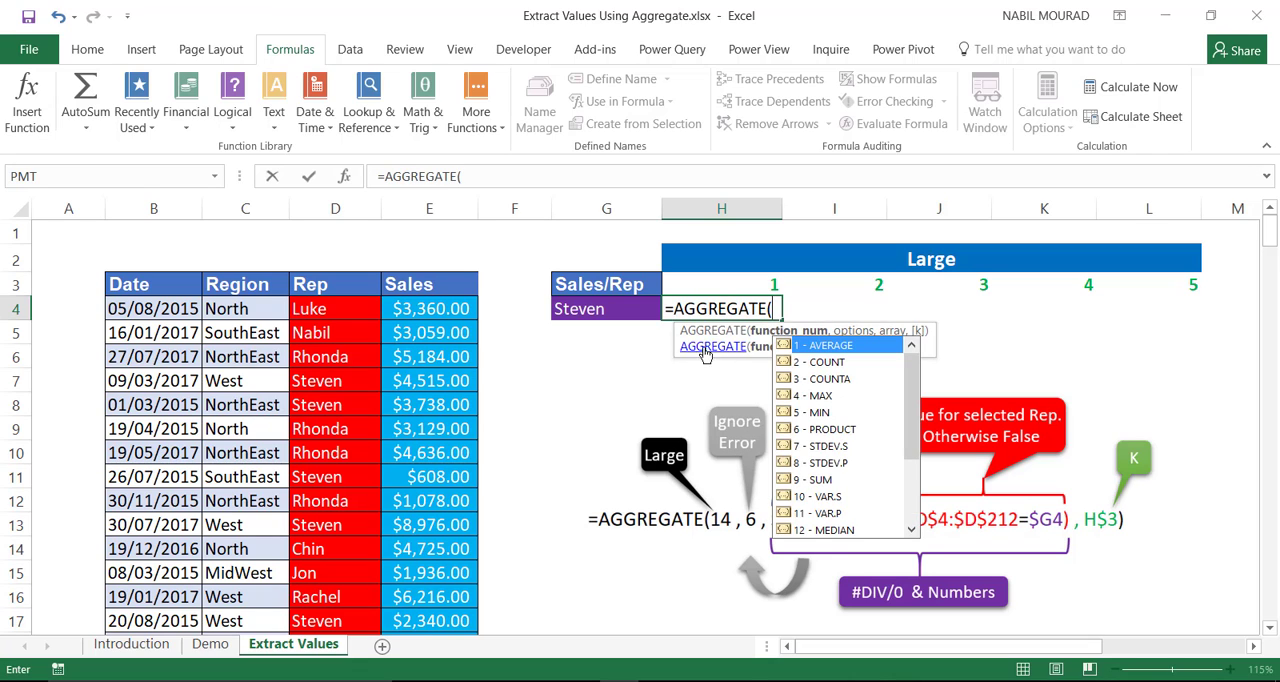
left_click_drag(675, 330, 482, 340)
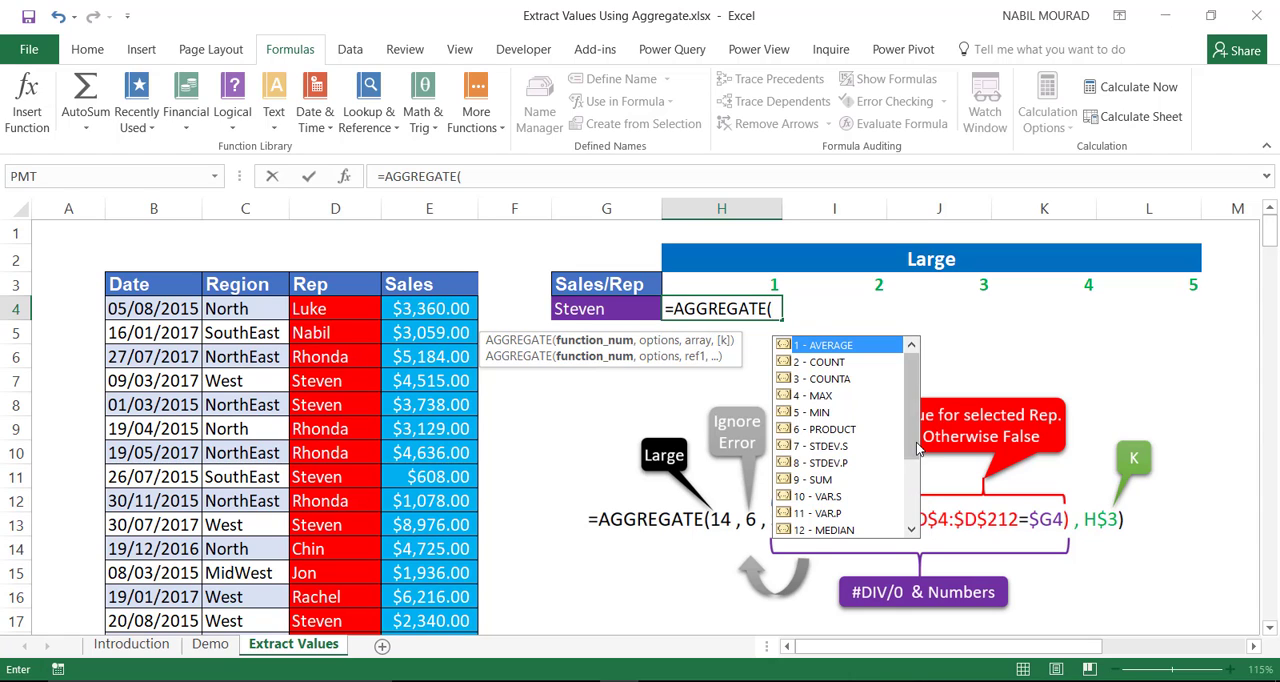
left_click_drag(912, 452, 922, 466)
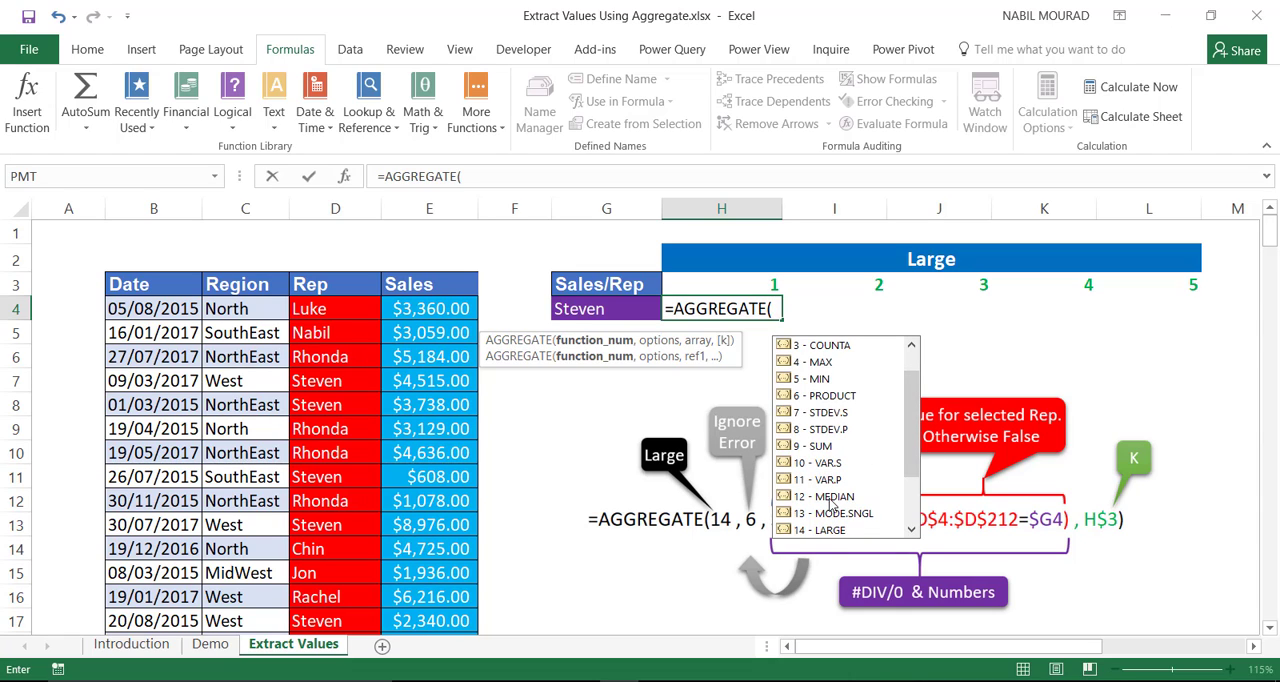
left_click(838, 530)
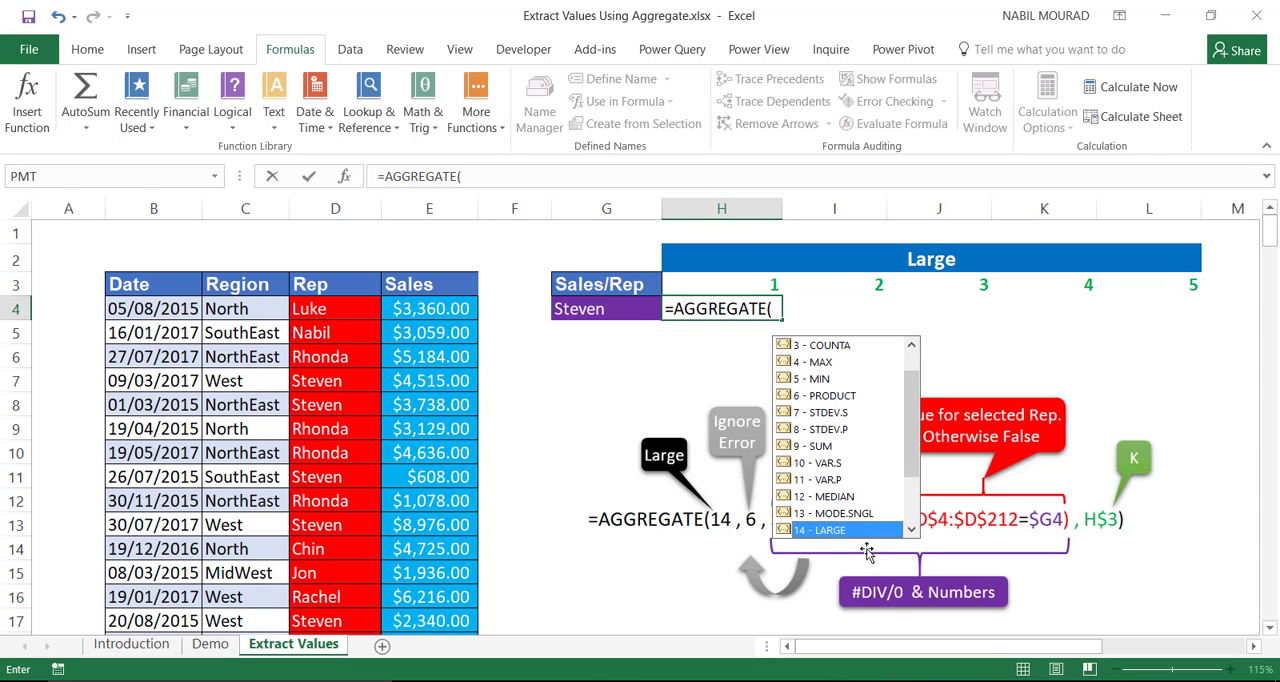
key("Tab")
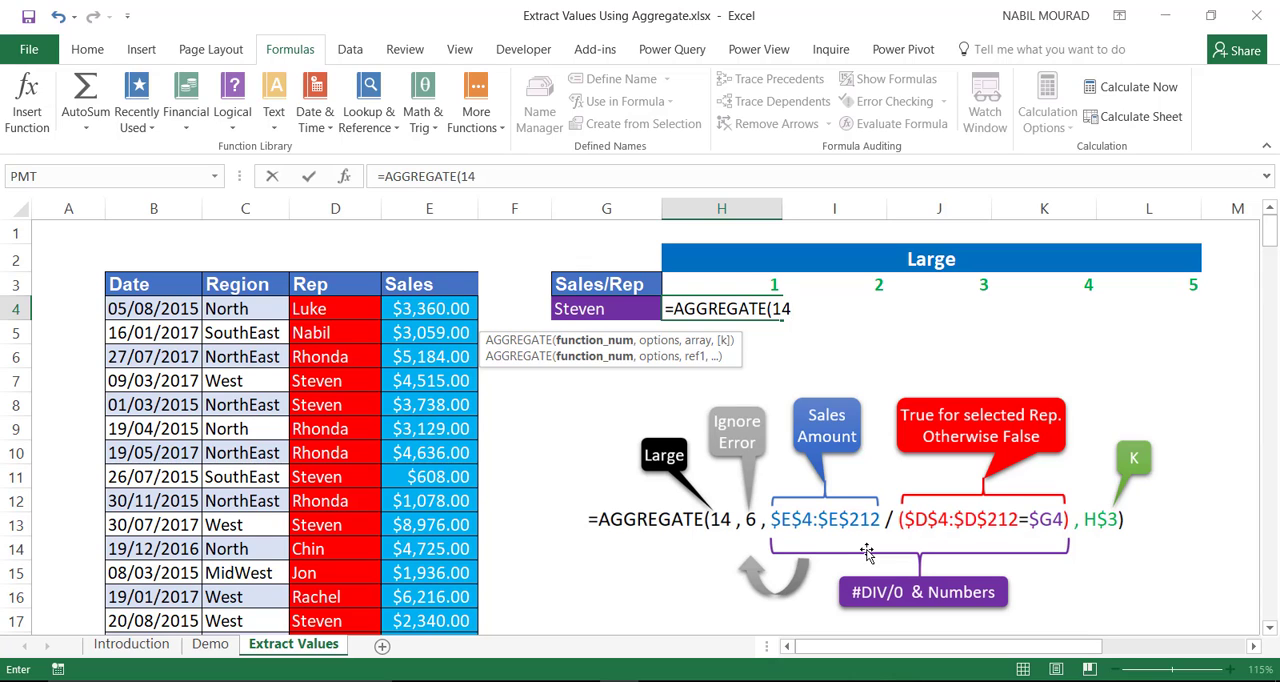
Step: Set the formula's options argument to 6 - Ignore error values
type(",")
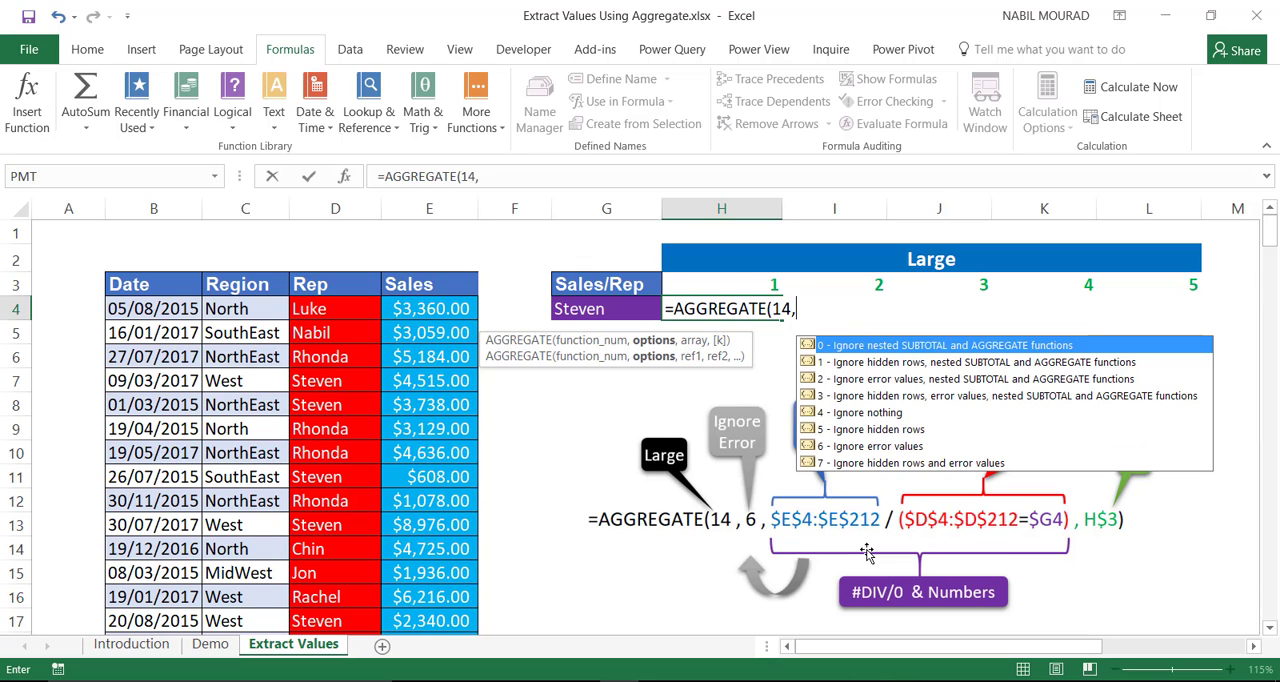
left_click(897, 455)
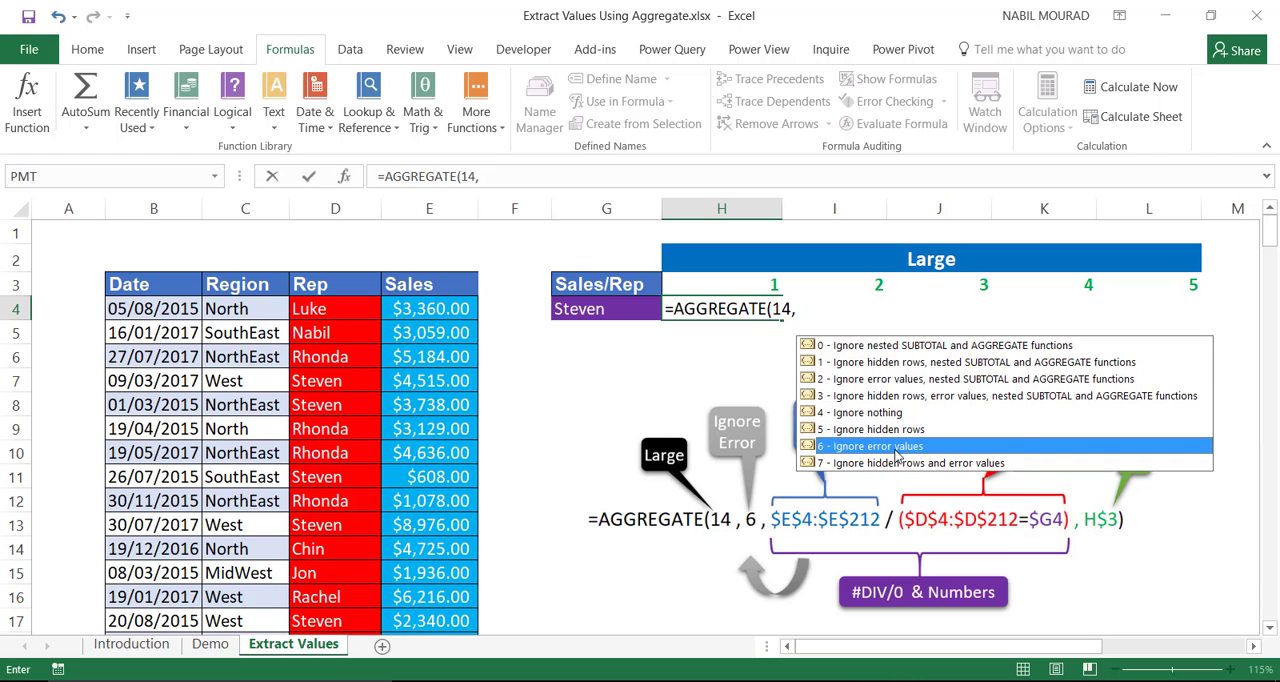
double_click(897, 455)
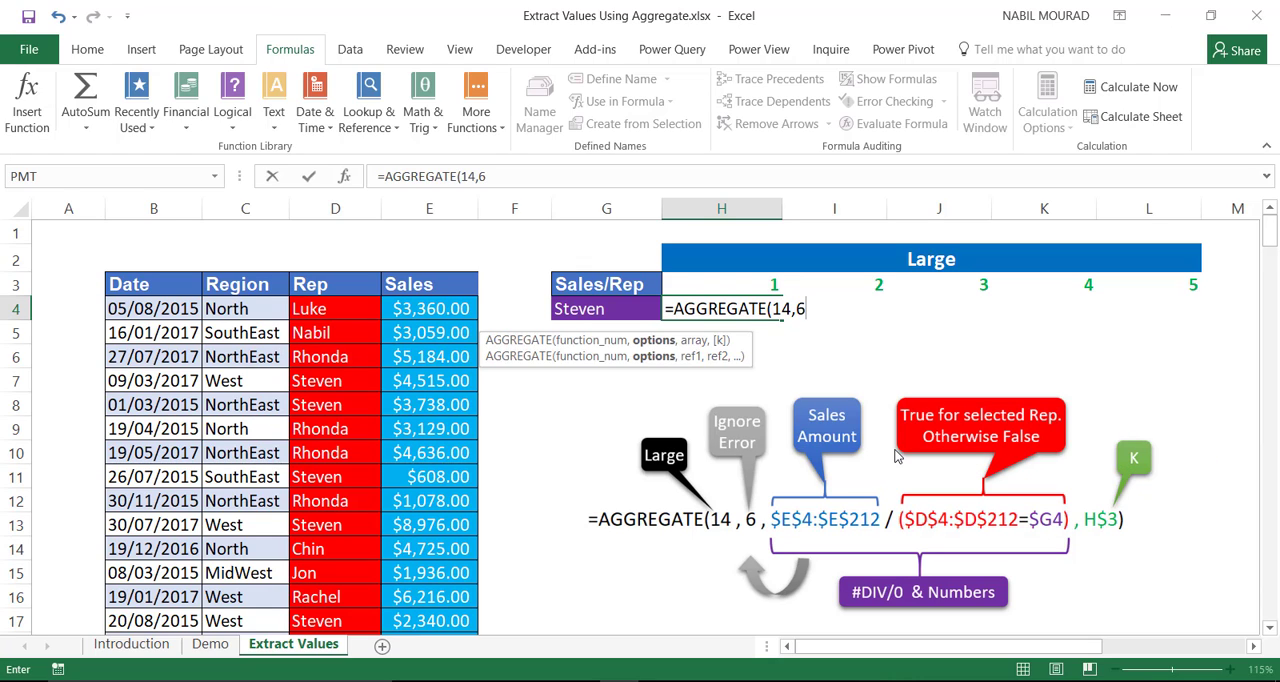
Step: Begin the array argument with the Sales column as the absolute range $E$4:$E$212
type(",")
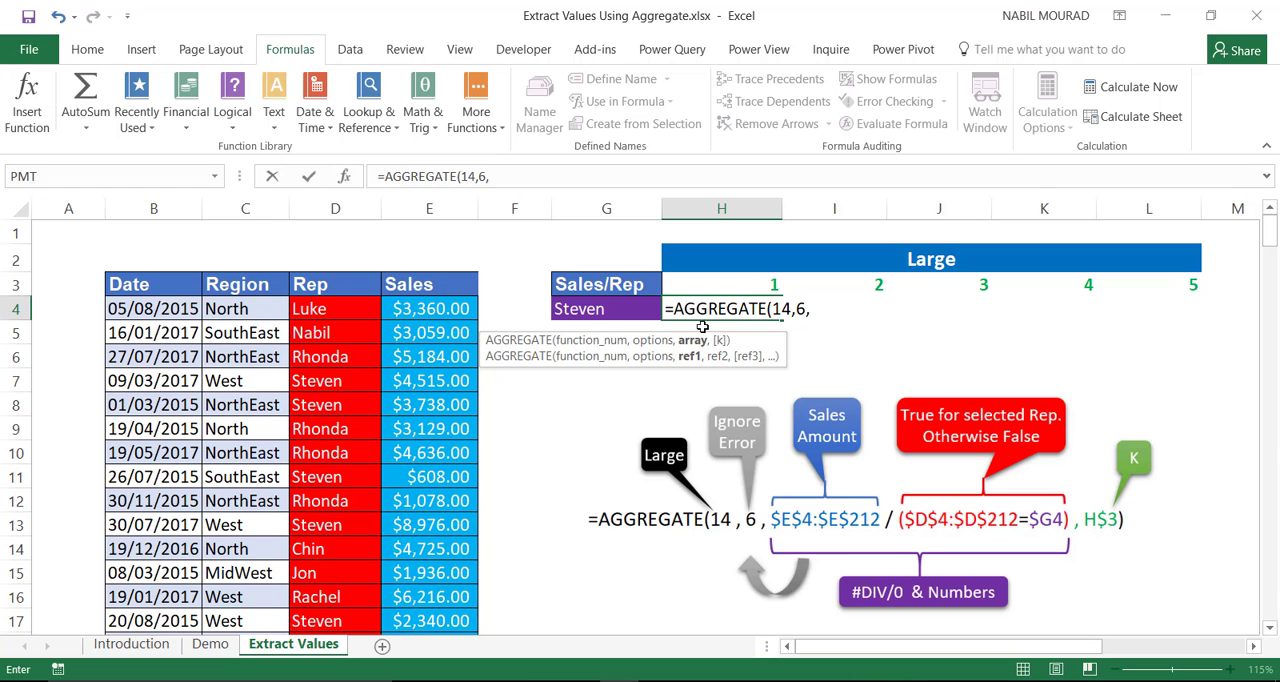
left_click_drag(436, 312, 429, 519)
key("F4")
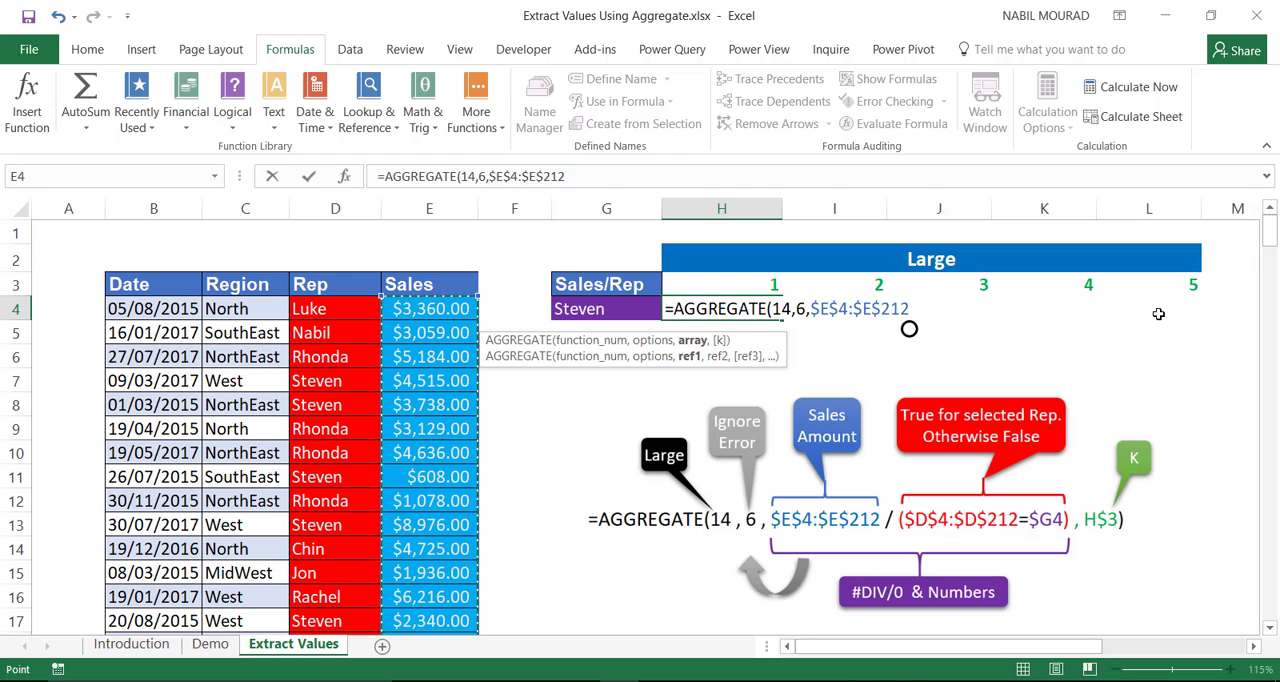
Step: Divide the sales range by the parenthesised rep condition ($D$4:$D$212=$G4)
type("/")
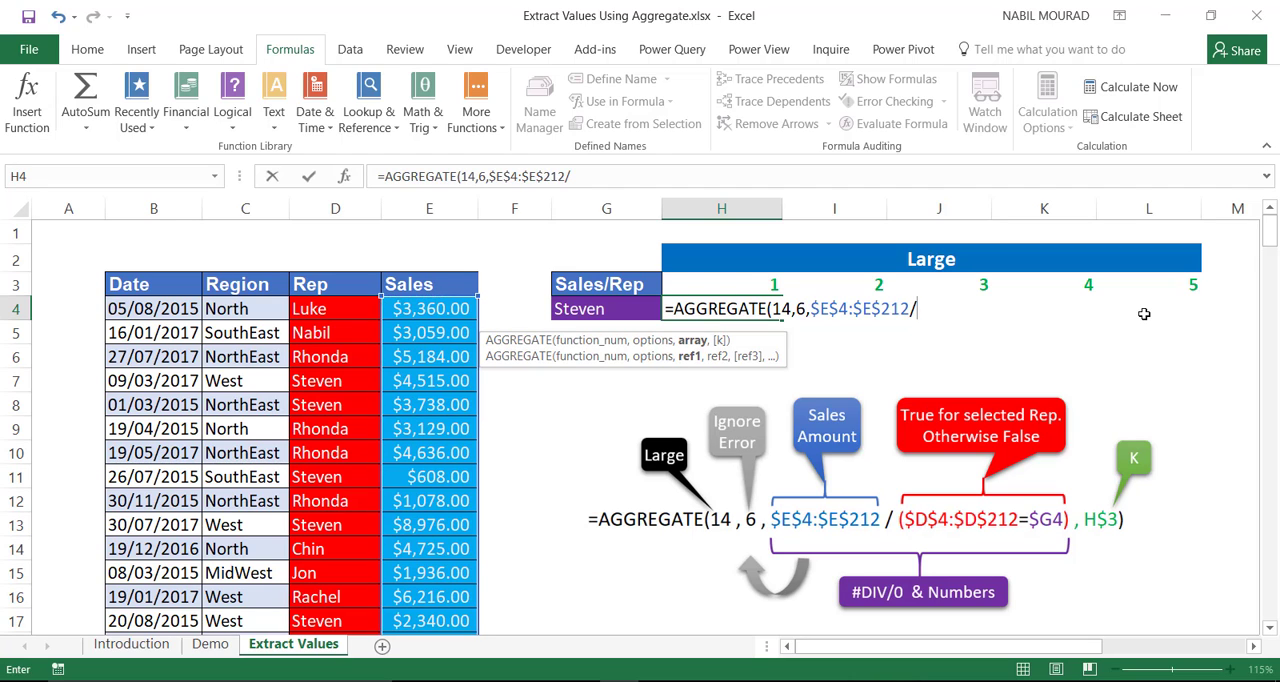
left_click(337, 309)
key("ctrl+shift+Down")
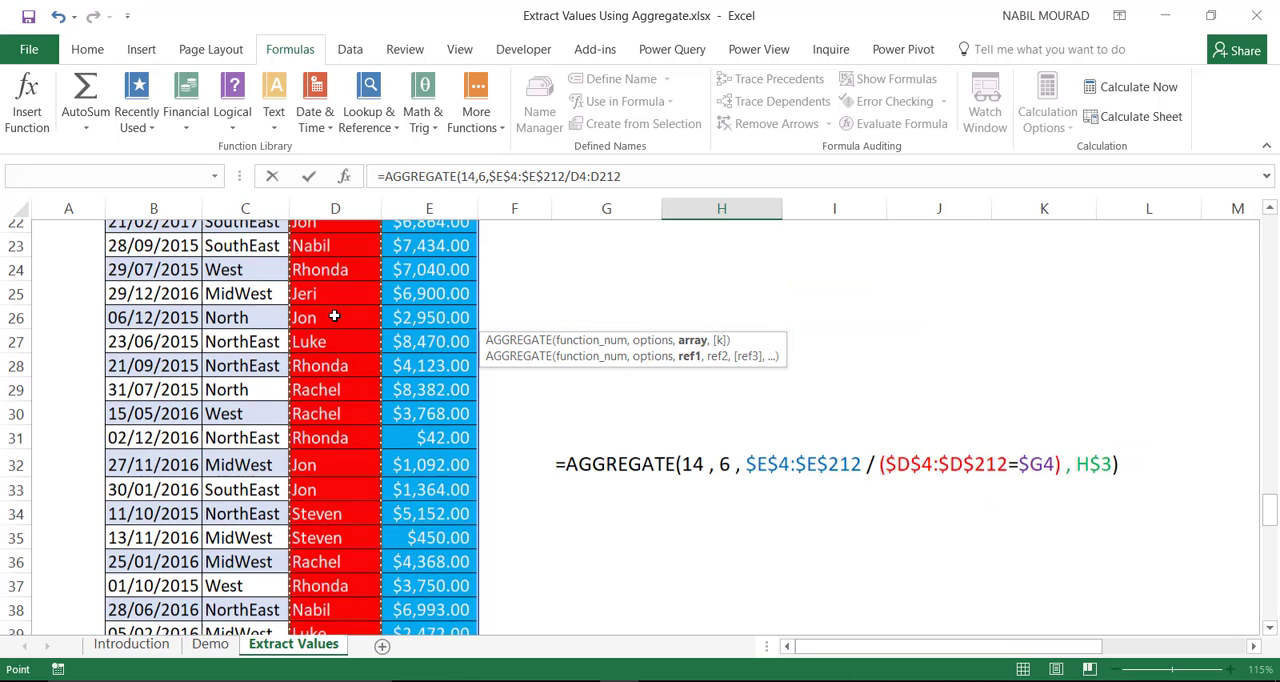
key("F4")
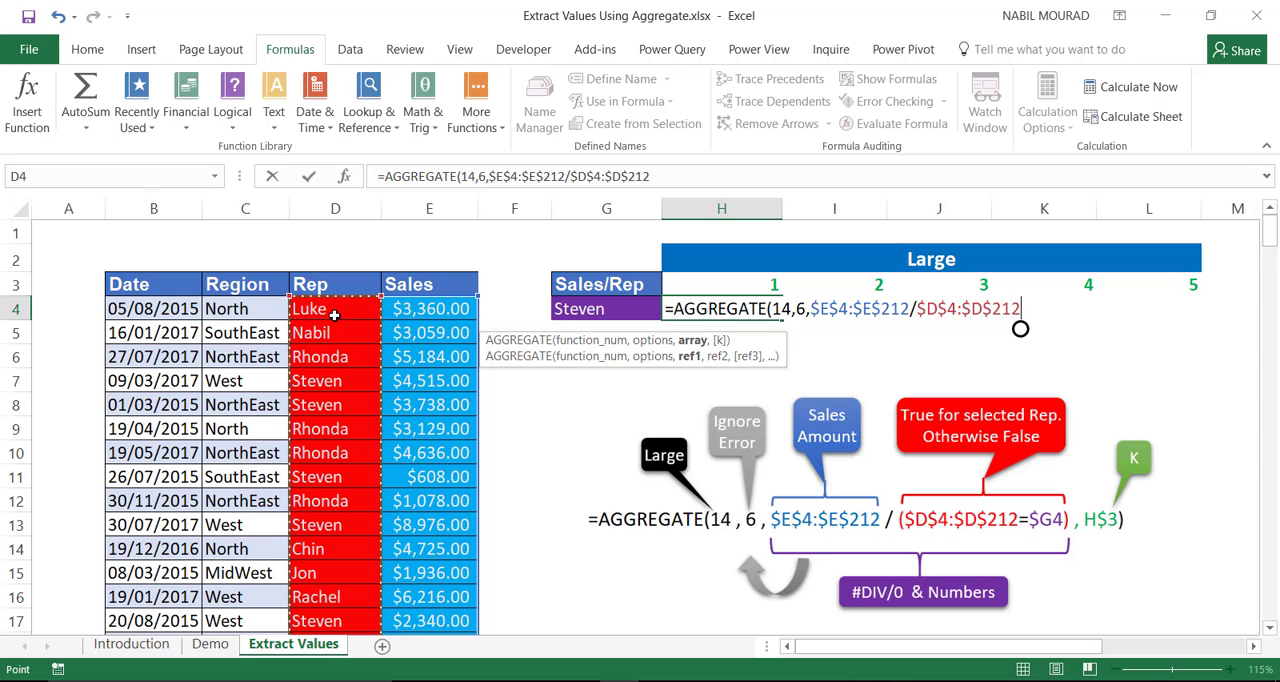
type("=")
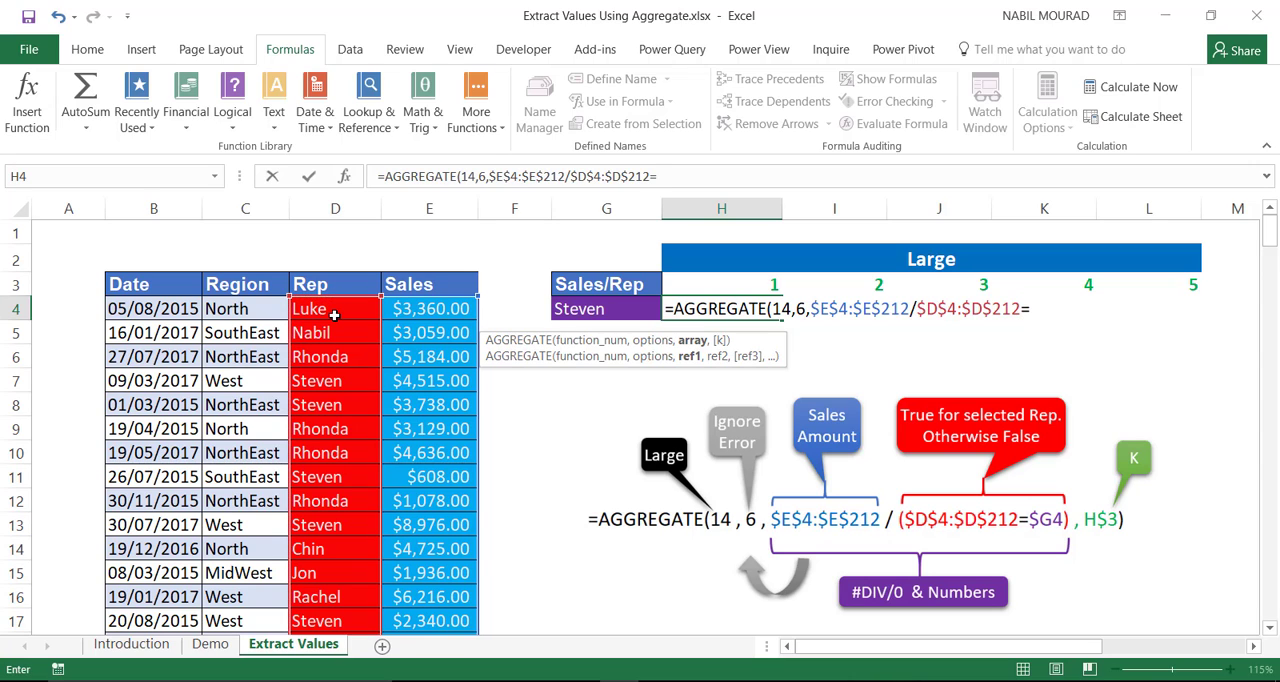
left_click(589, 312)
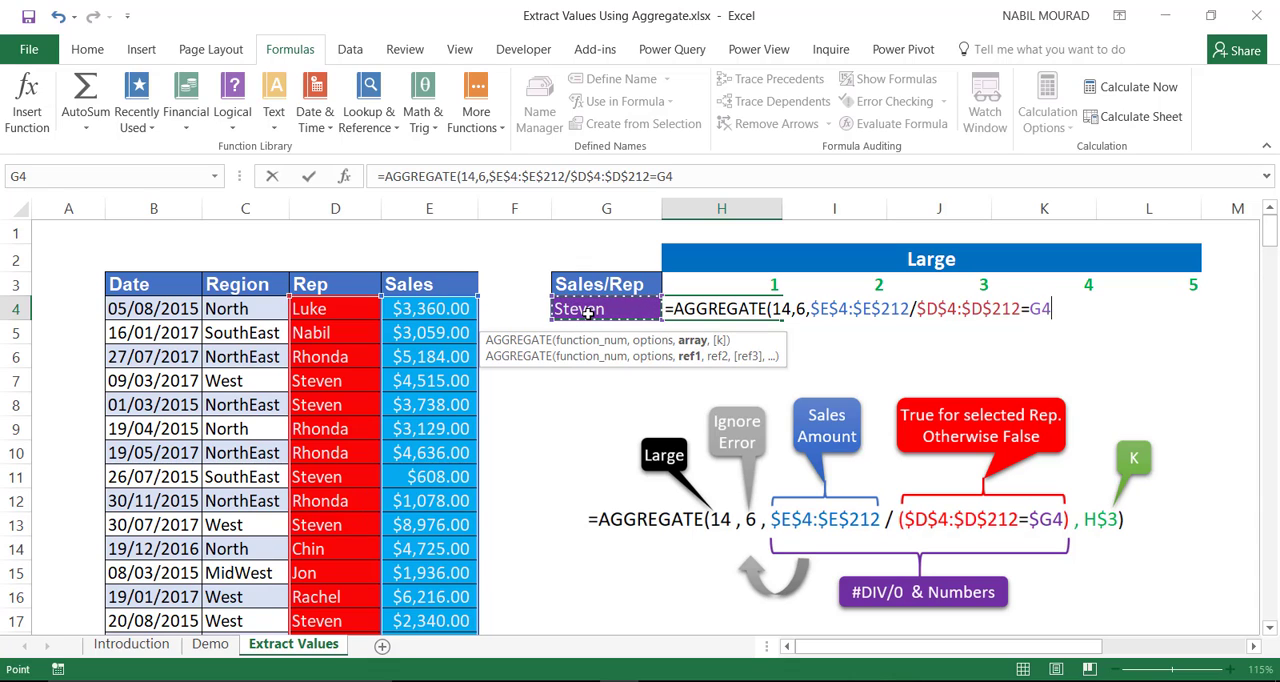
key("F4")
key("F4")
key("F4")
type(")")
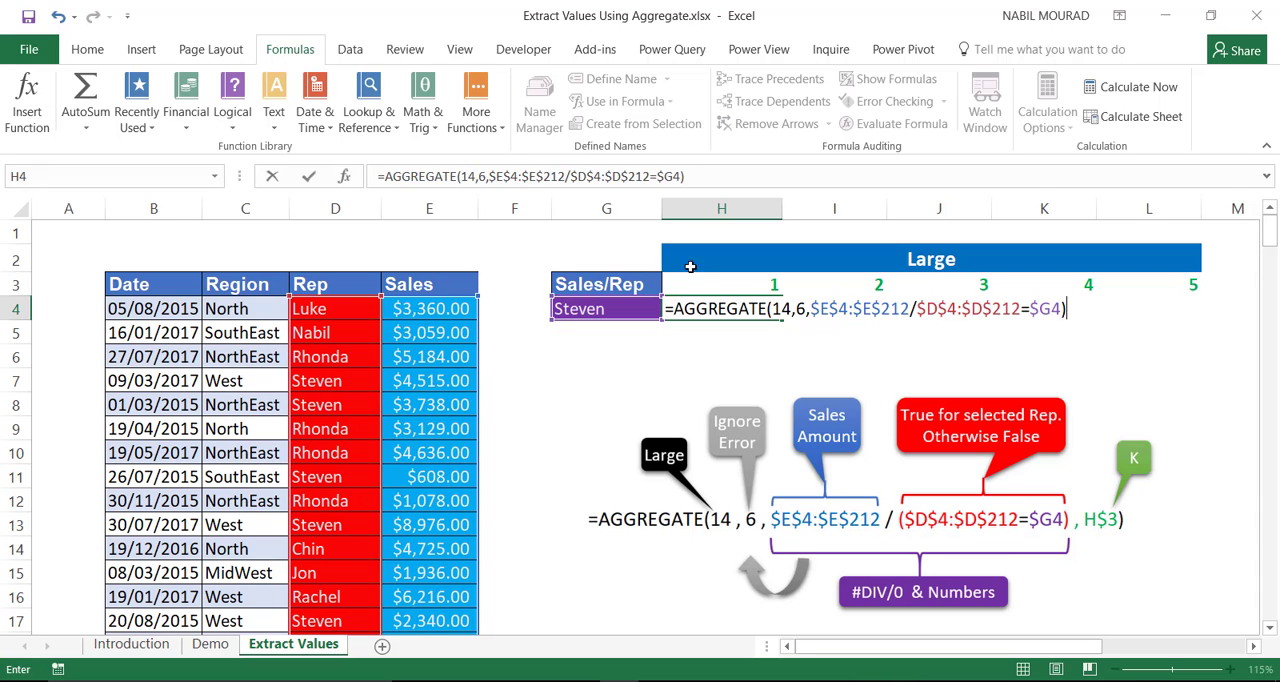
left_click(913, 309)
type("(")
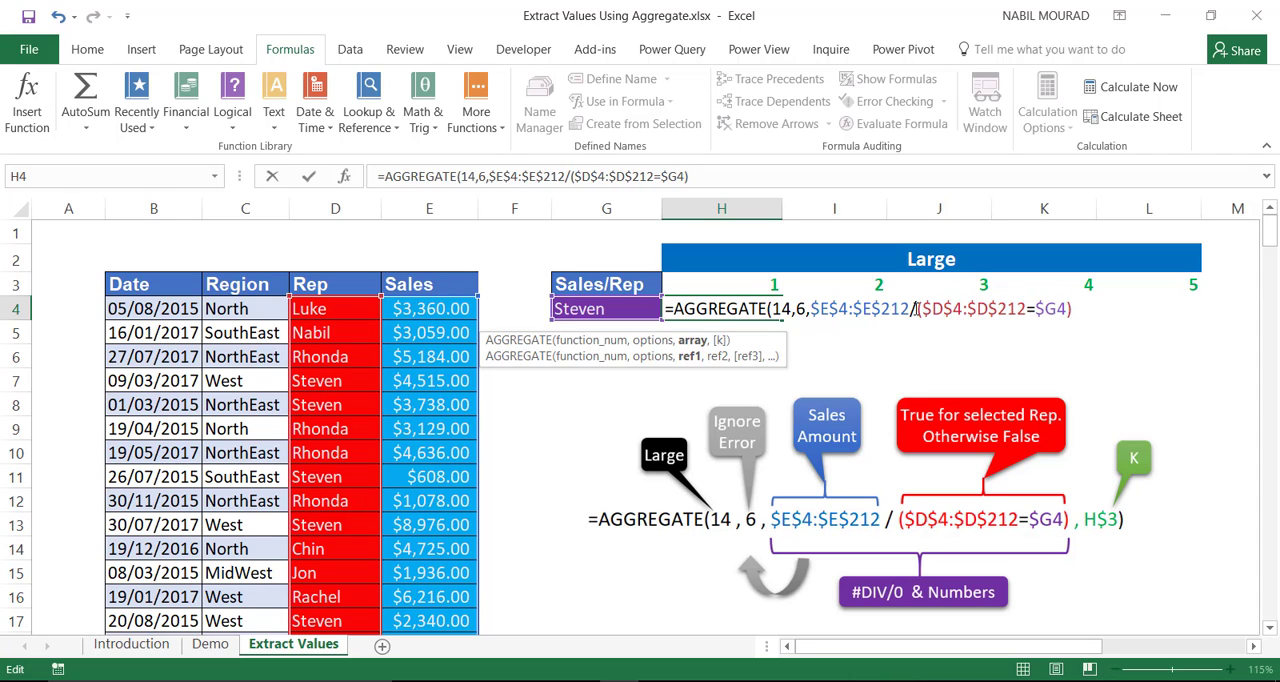
Step: Evaluate the ($D$4:$D$212=$G4) part within the formula to inspect its array, and restore the expression
left_click_drag(914, 309, 1078, 300)
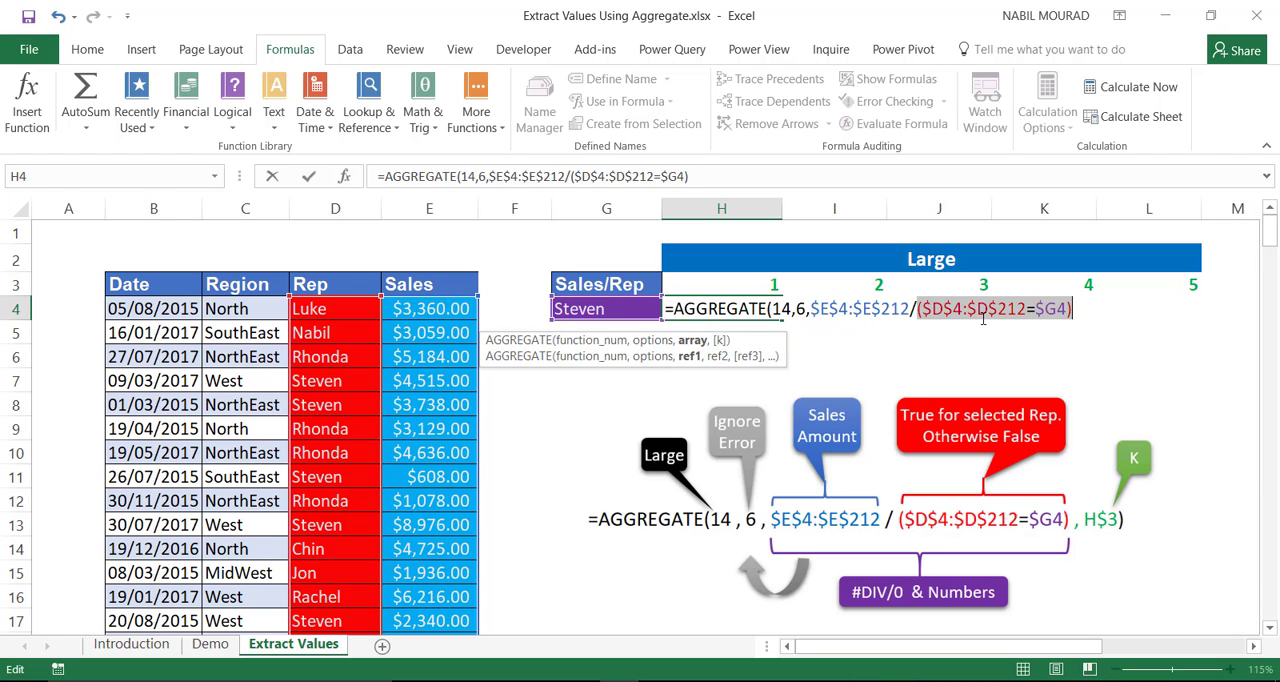
key("F9")
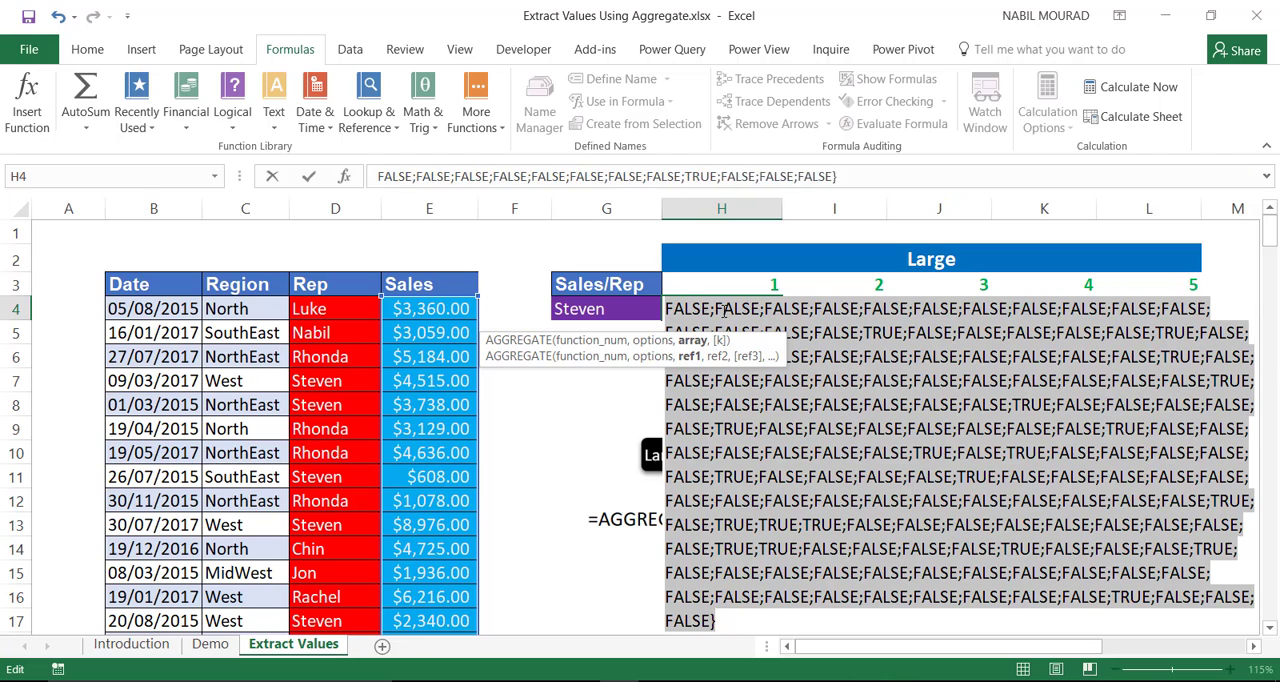
key("ctrl+z")
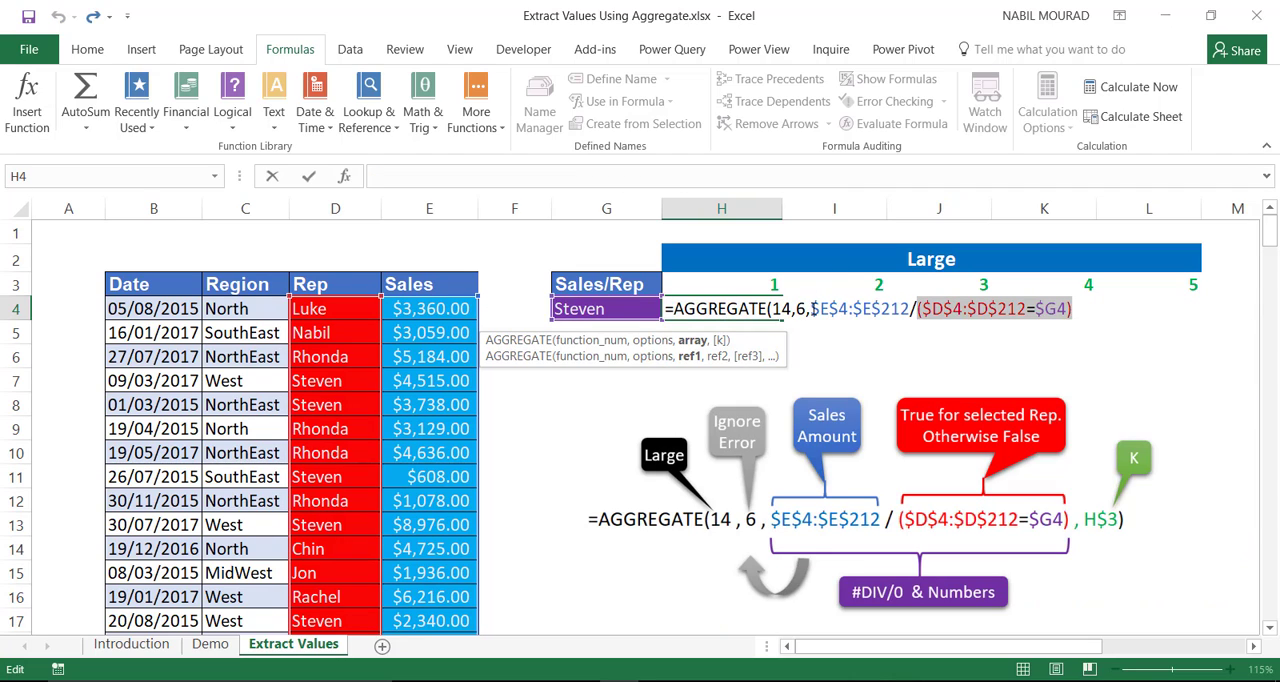
Step: Evaluate $E$4:$E$212 within the formula to inspect the sales values, and restore the reference
left_click_drag(812, 308, 910, 308)
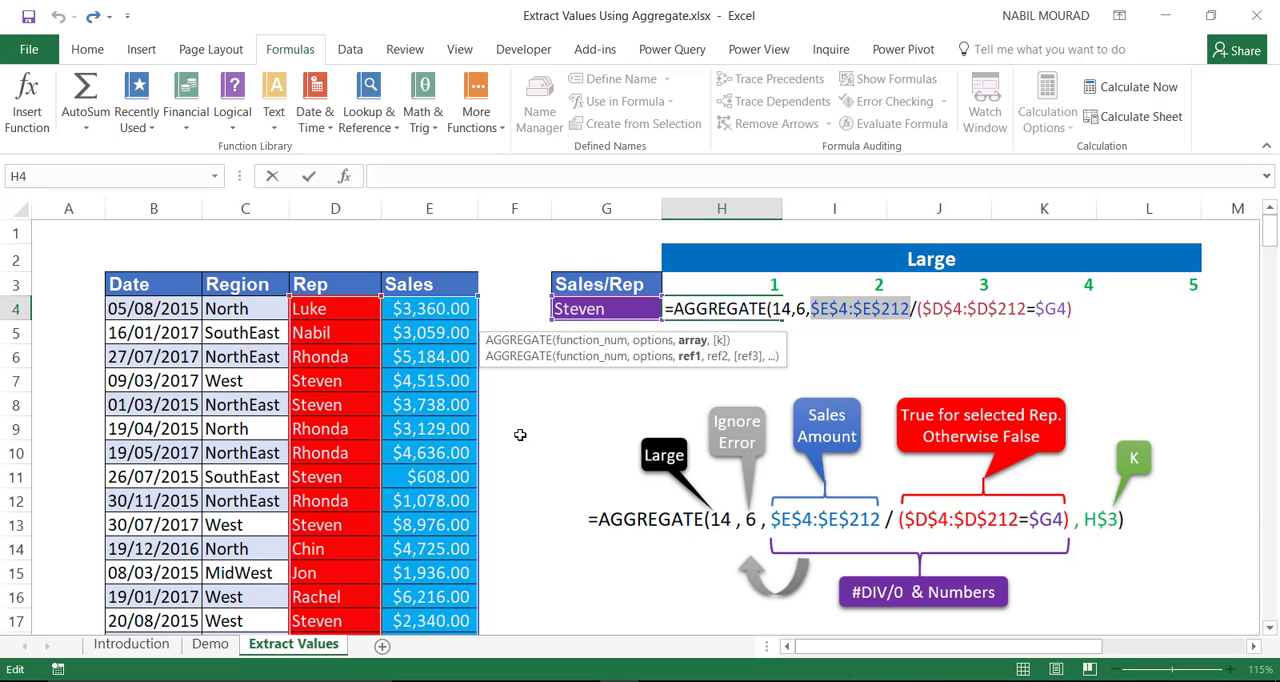
key("F9")
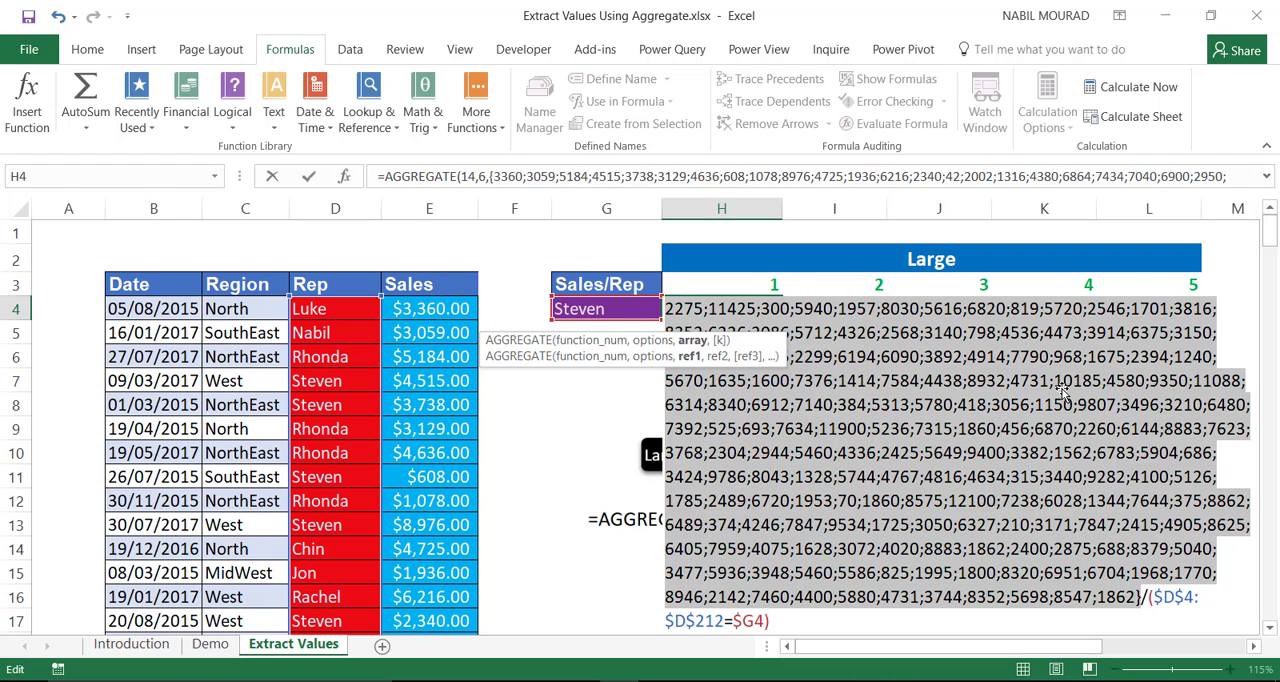
key("ctrl+z")
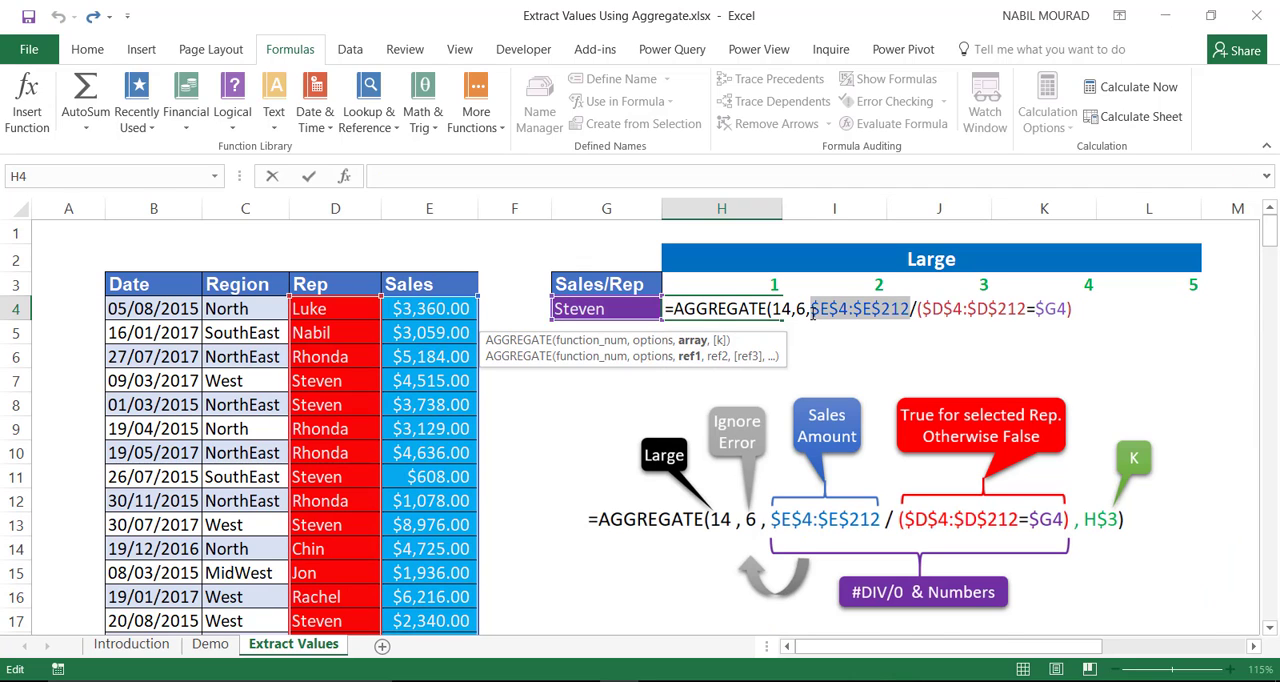
Step: Evaluate the whole division of sales by the rep condition to inspect its array, and restore the expression
left_click_drag(812, 310, 1048, 310)
key("F9")
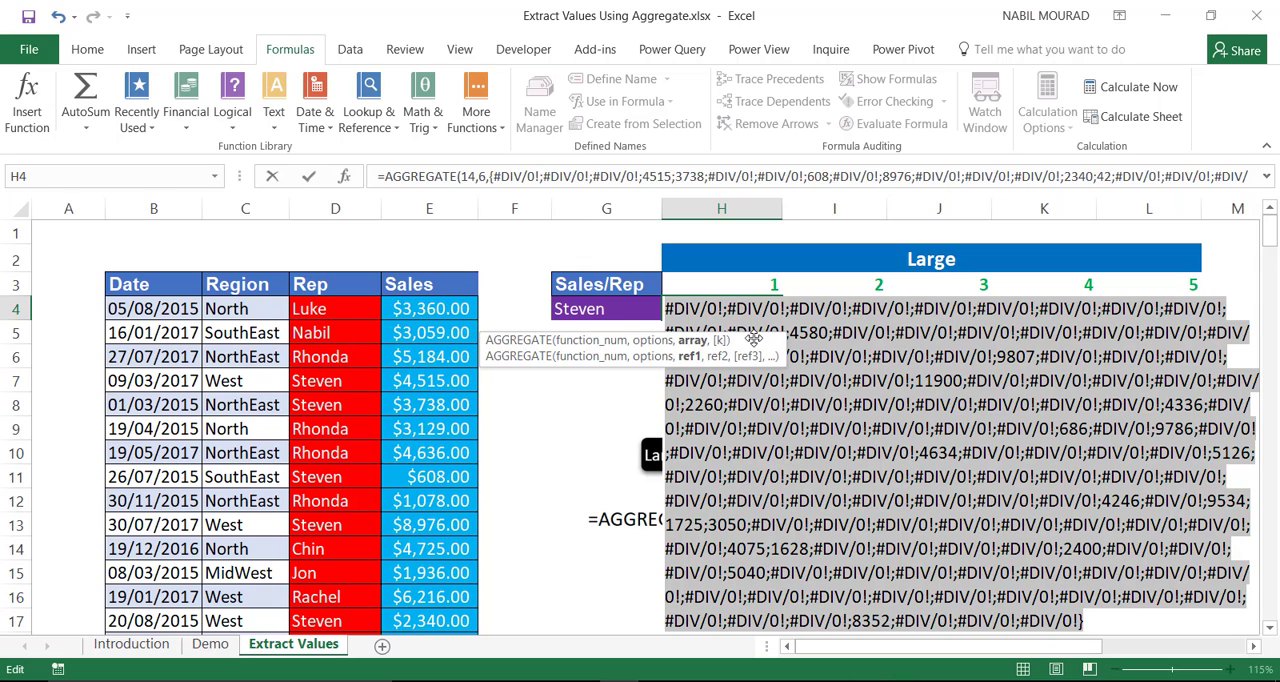
key("ctrl+z")
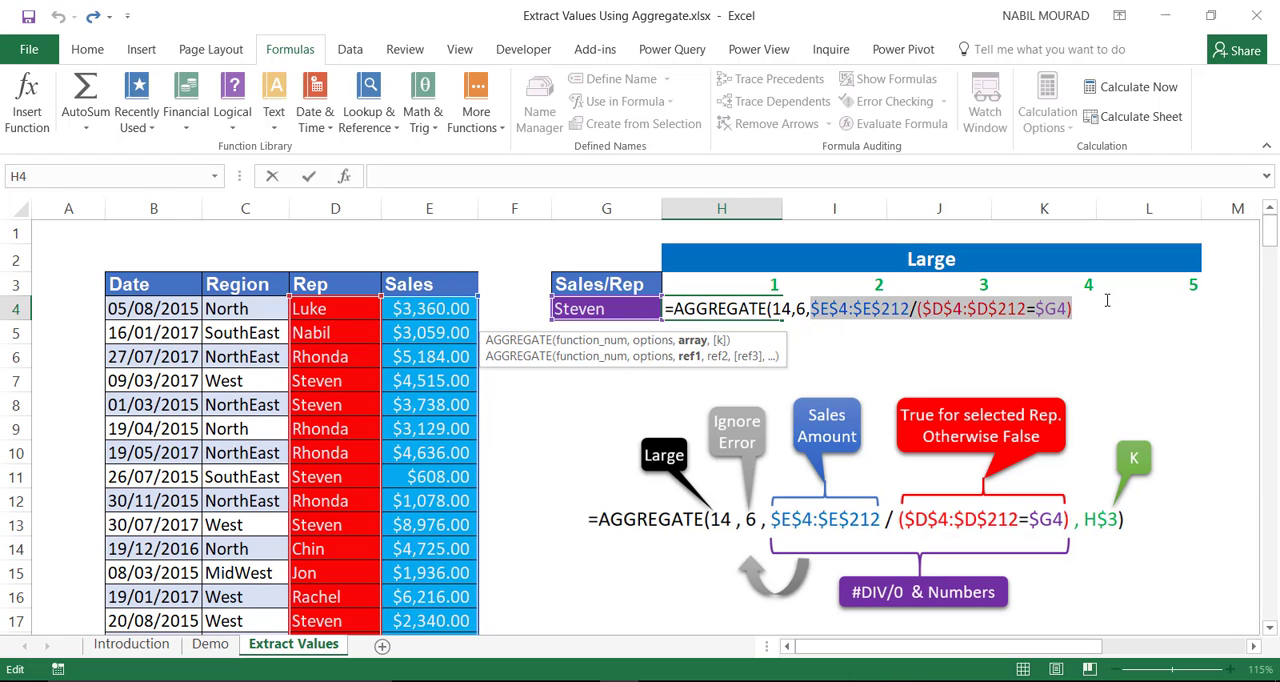
Step: Add H$3 as the formula's k argument with only the row locked, and close the AGGREGATE parenthesis
left_click(1083, 304)
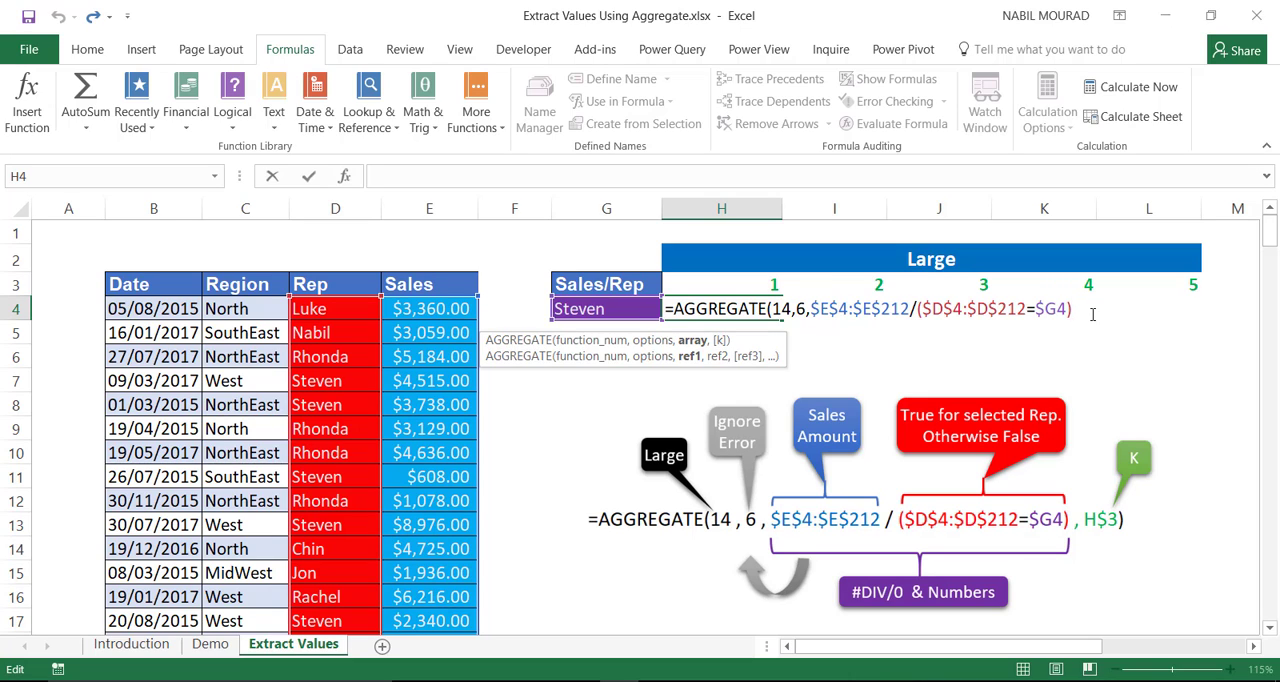
type(",")
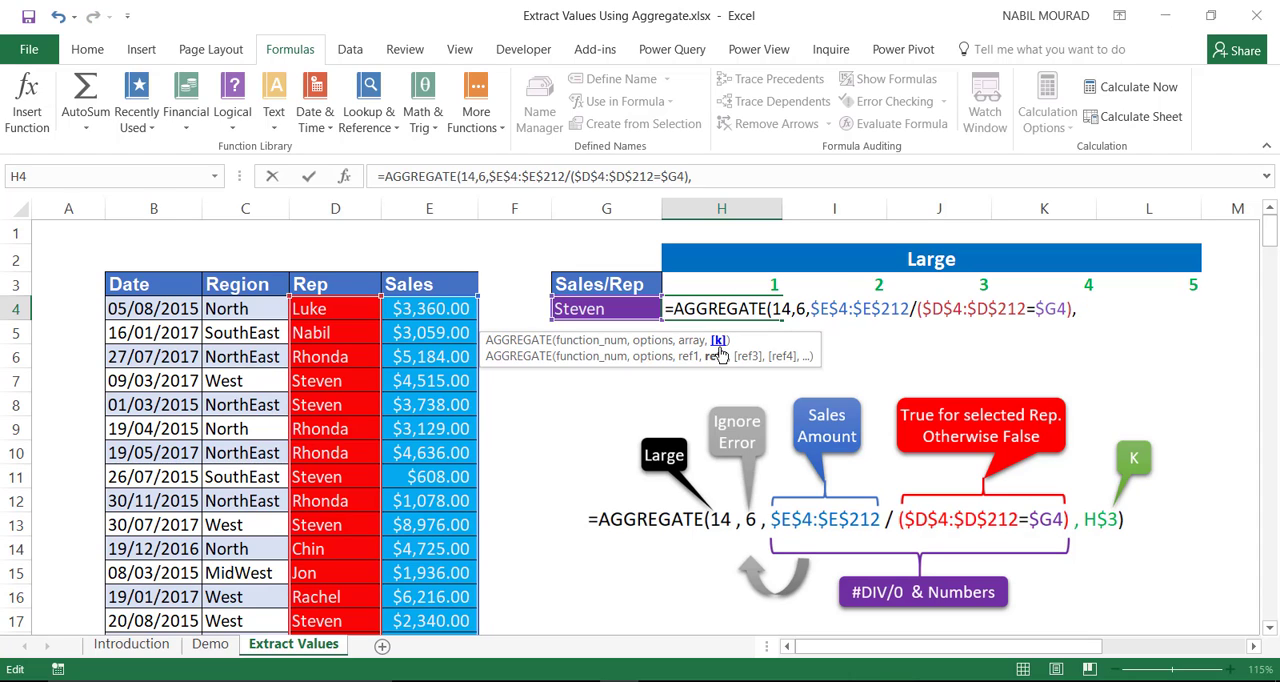
left_click(768, 284)
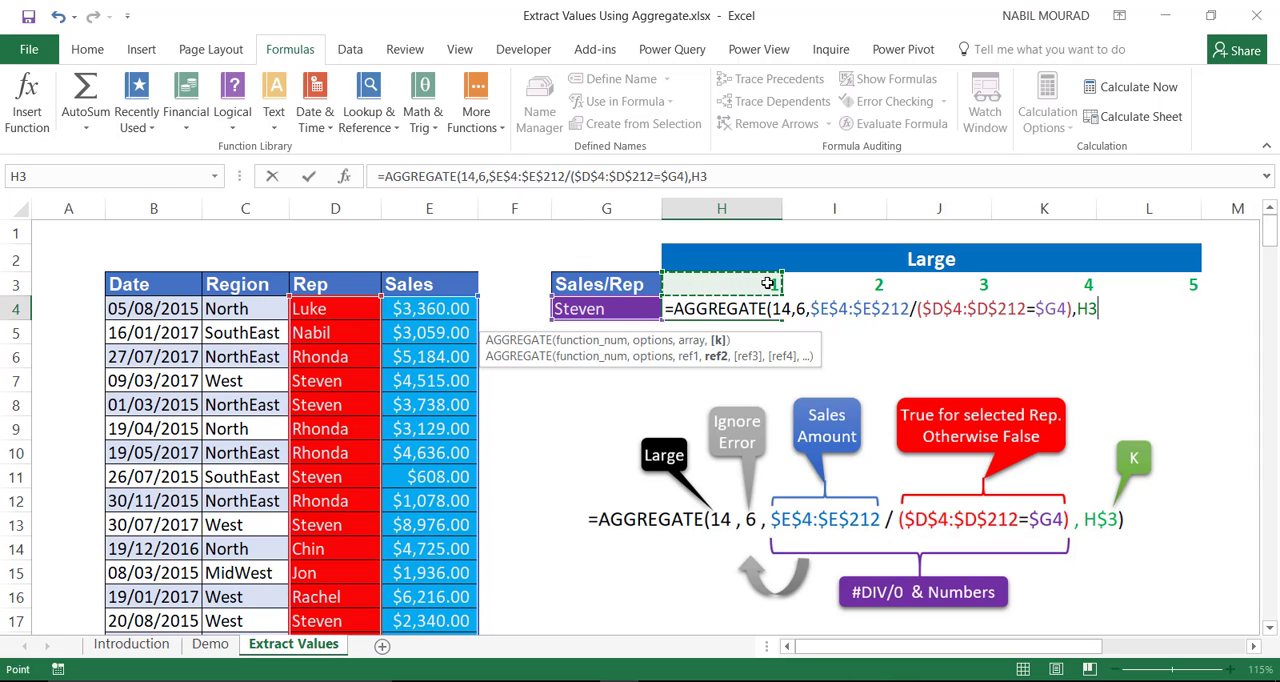
key("F4")
key("F4")
type(")")
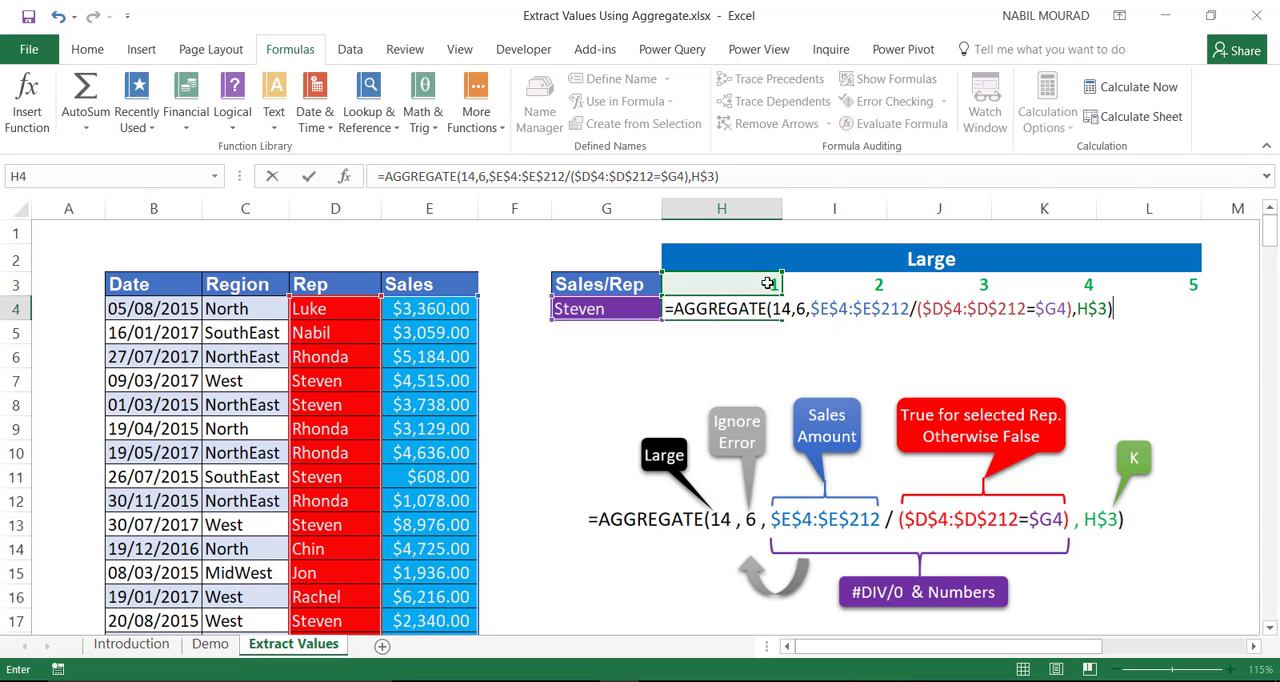
Step: Enter the AGGREGATE formula in H4 and fill it across to L4 for all five k values
key("ctrl+Return")
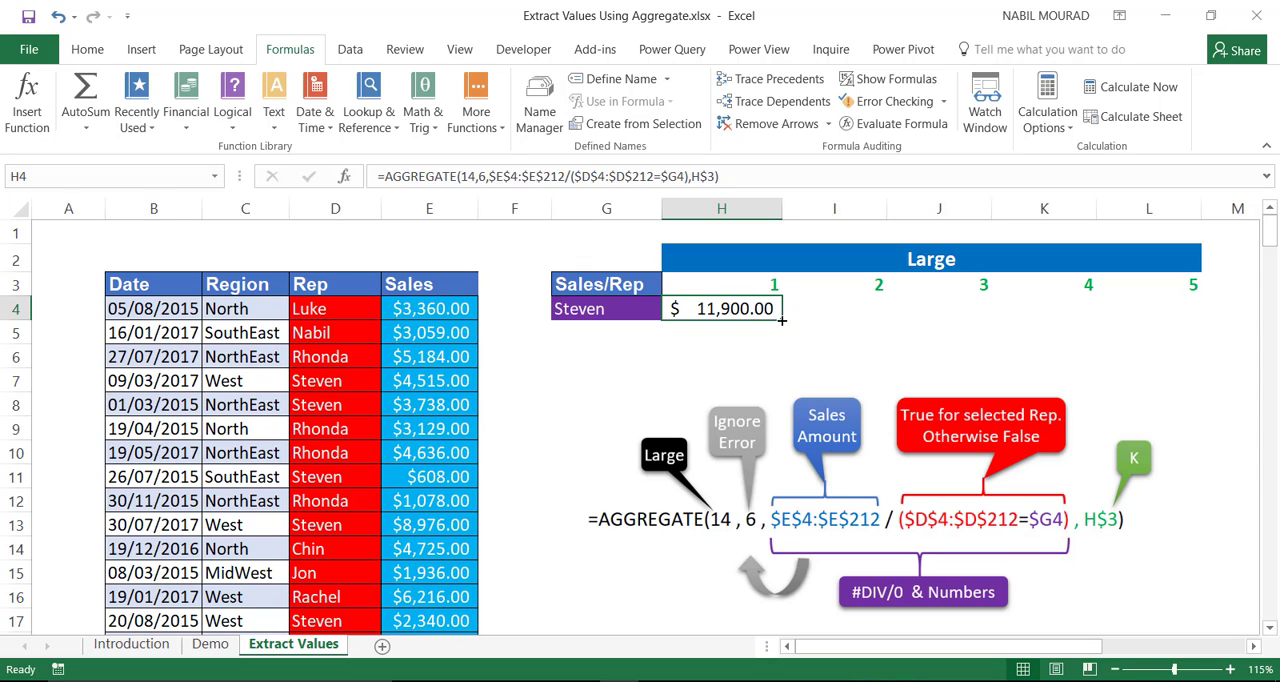
left_click_drag(783, 318, 1193, 297)
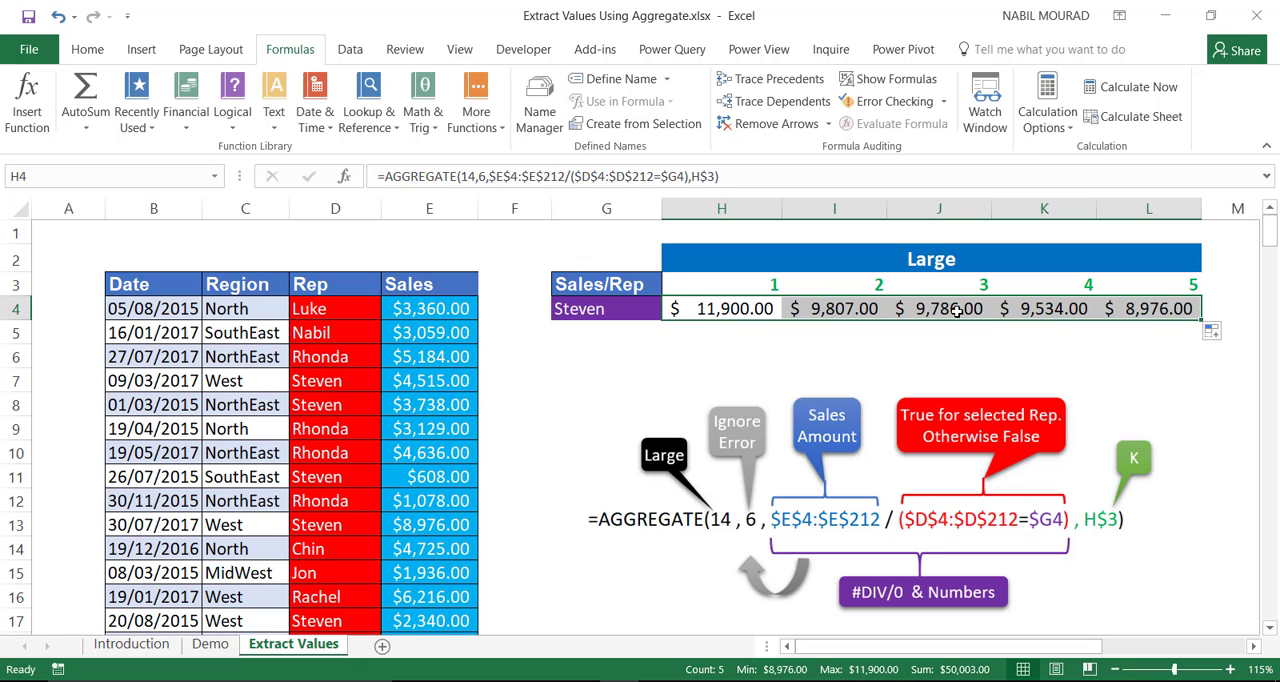
Step: Test the formulas by switching the sales rep in G4 to the second name in its list, and finally to the fifth name
left_click(598, 311)
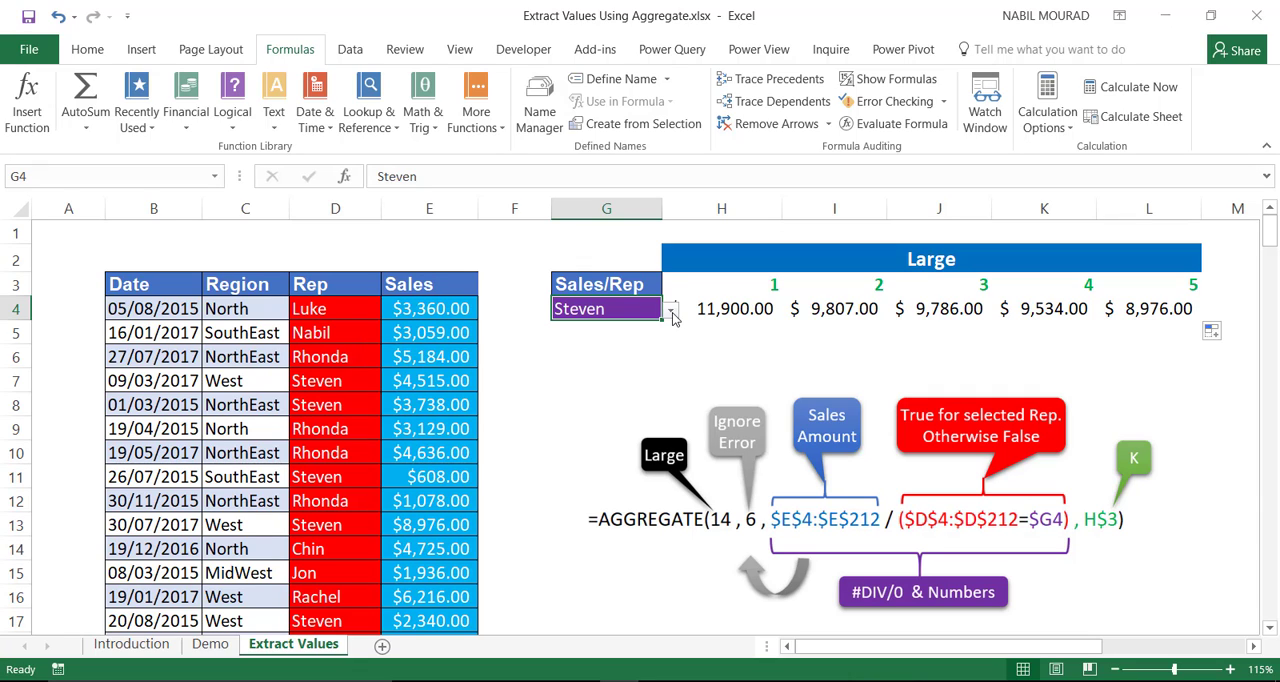
left_click(672, 316)
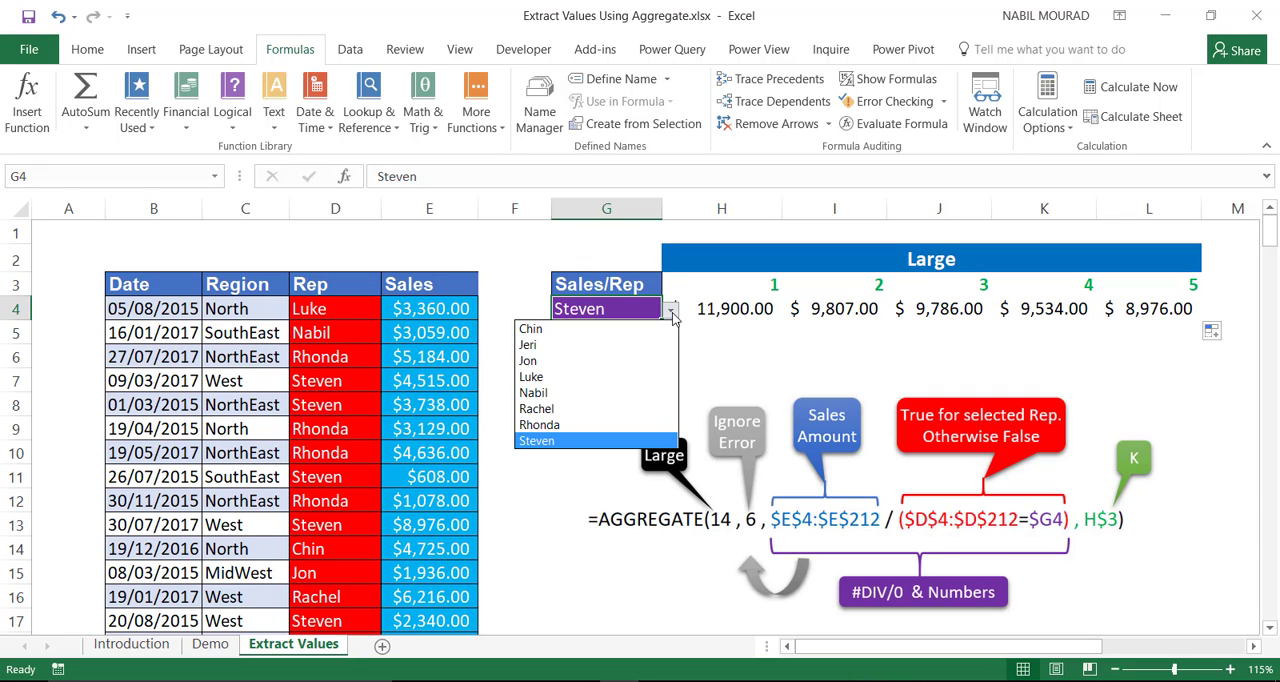
key("Escape")
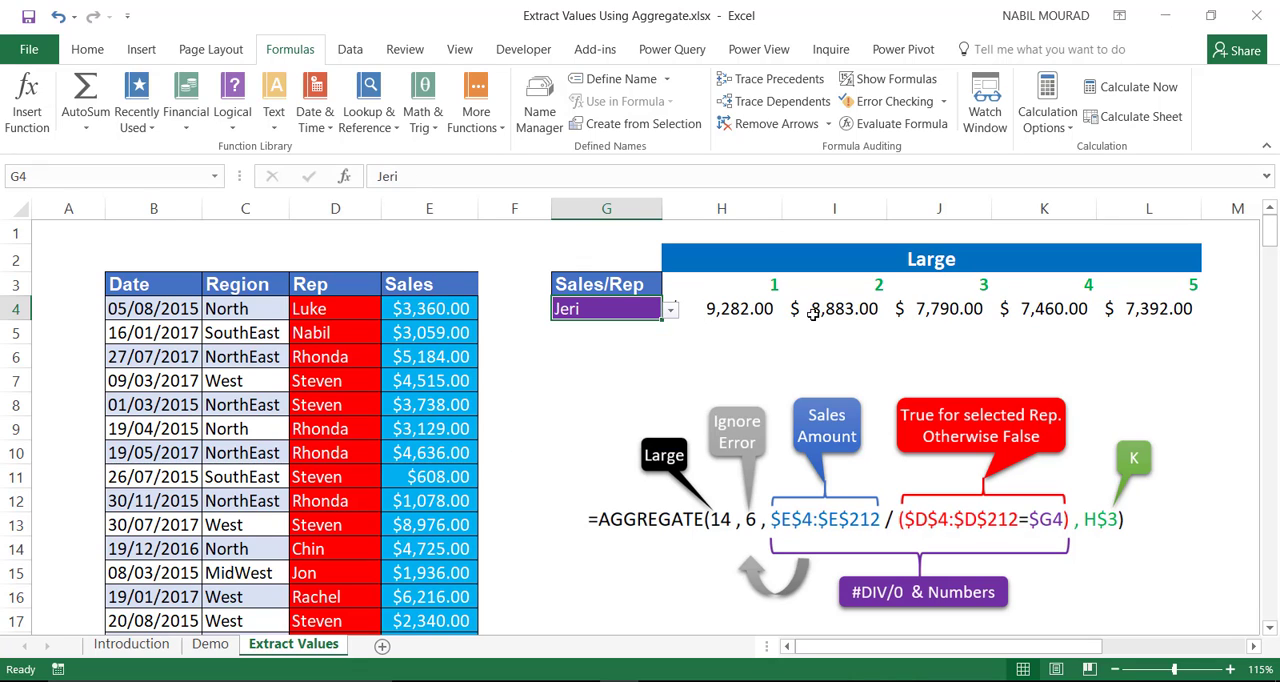
left_click(672, 316)
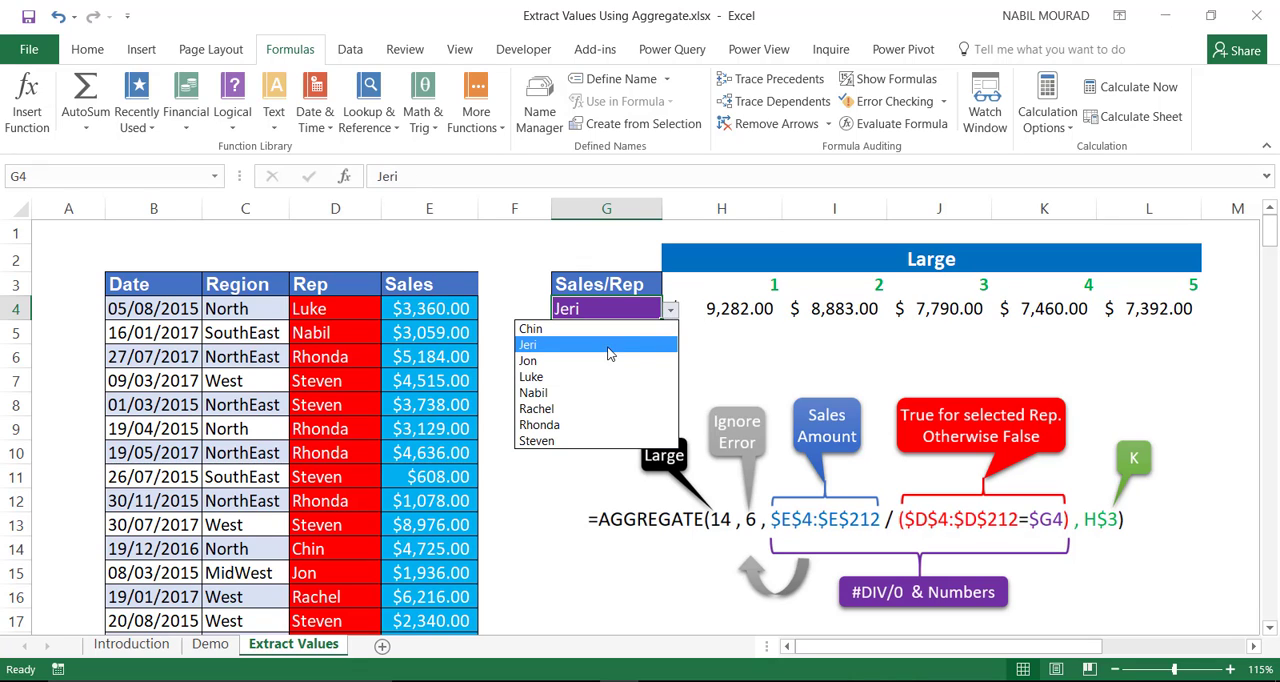
left_click(536, 392)
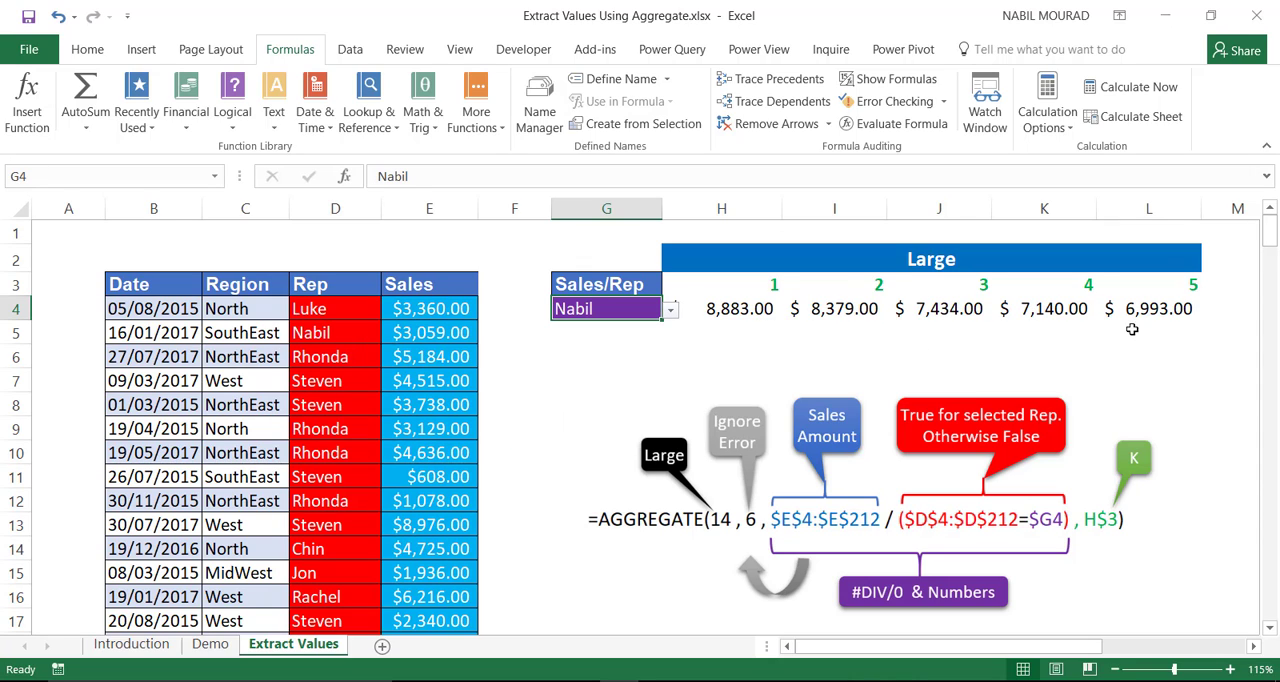